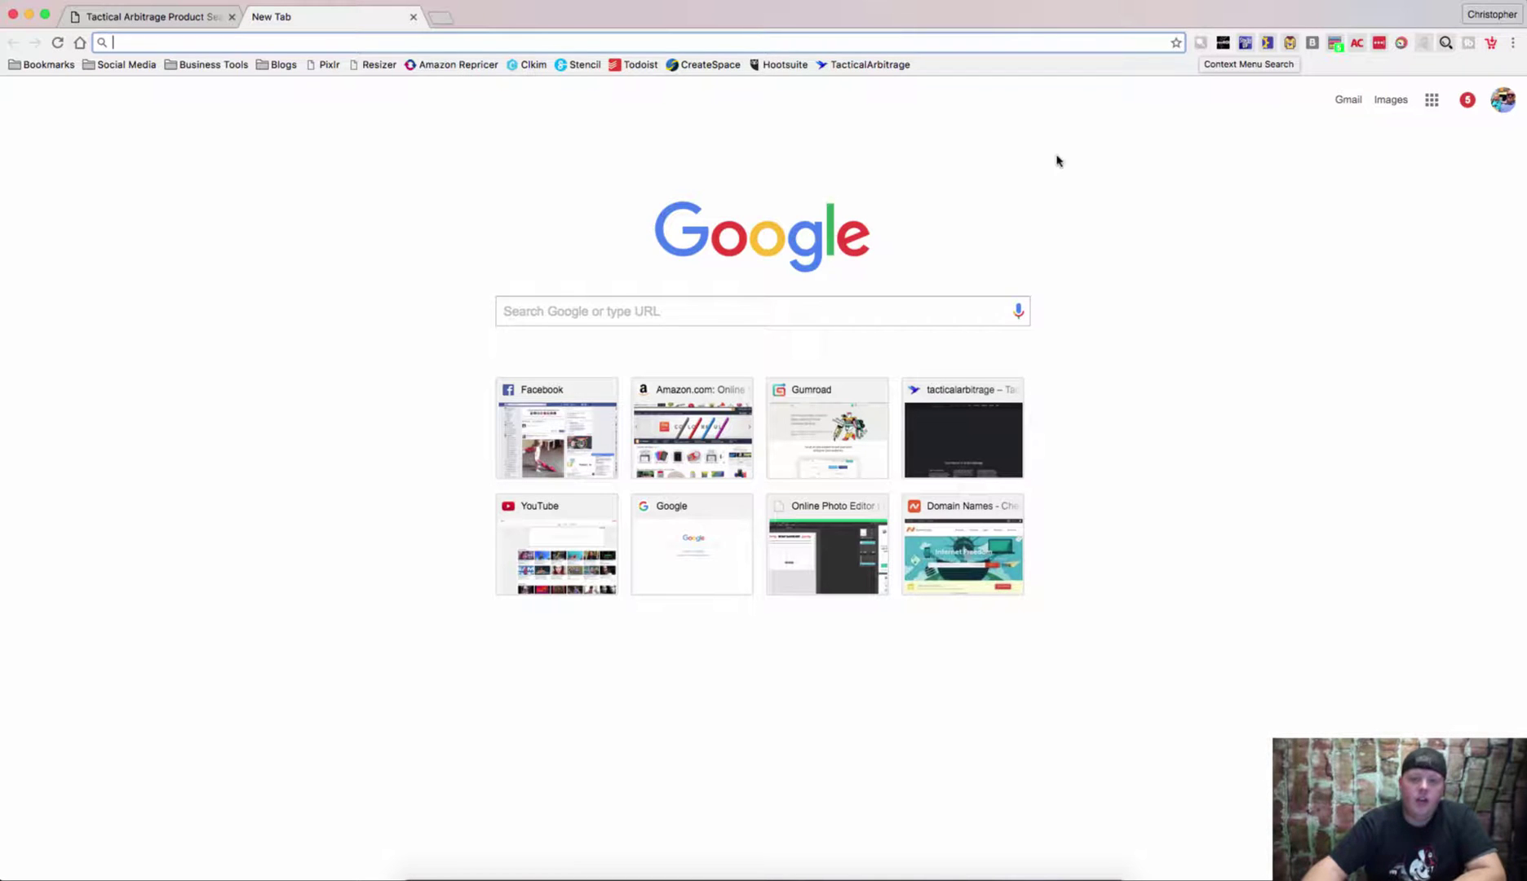
- Load the Amazon home page from the New Tab page's Amazon.com thumbnail
{"action": "left_click", "coordinate": [676, 410]}
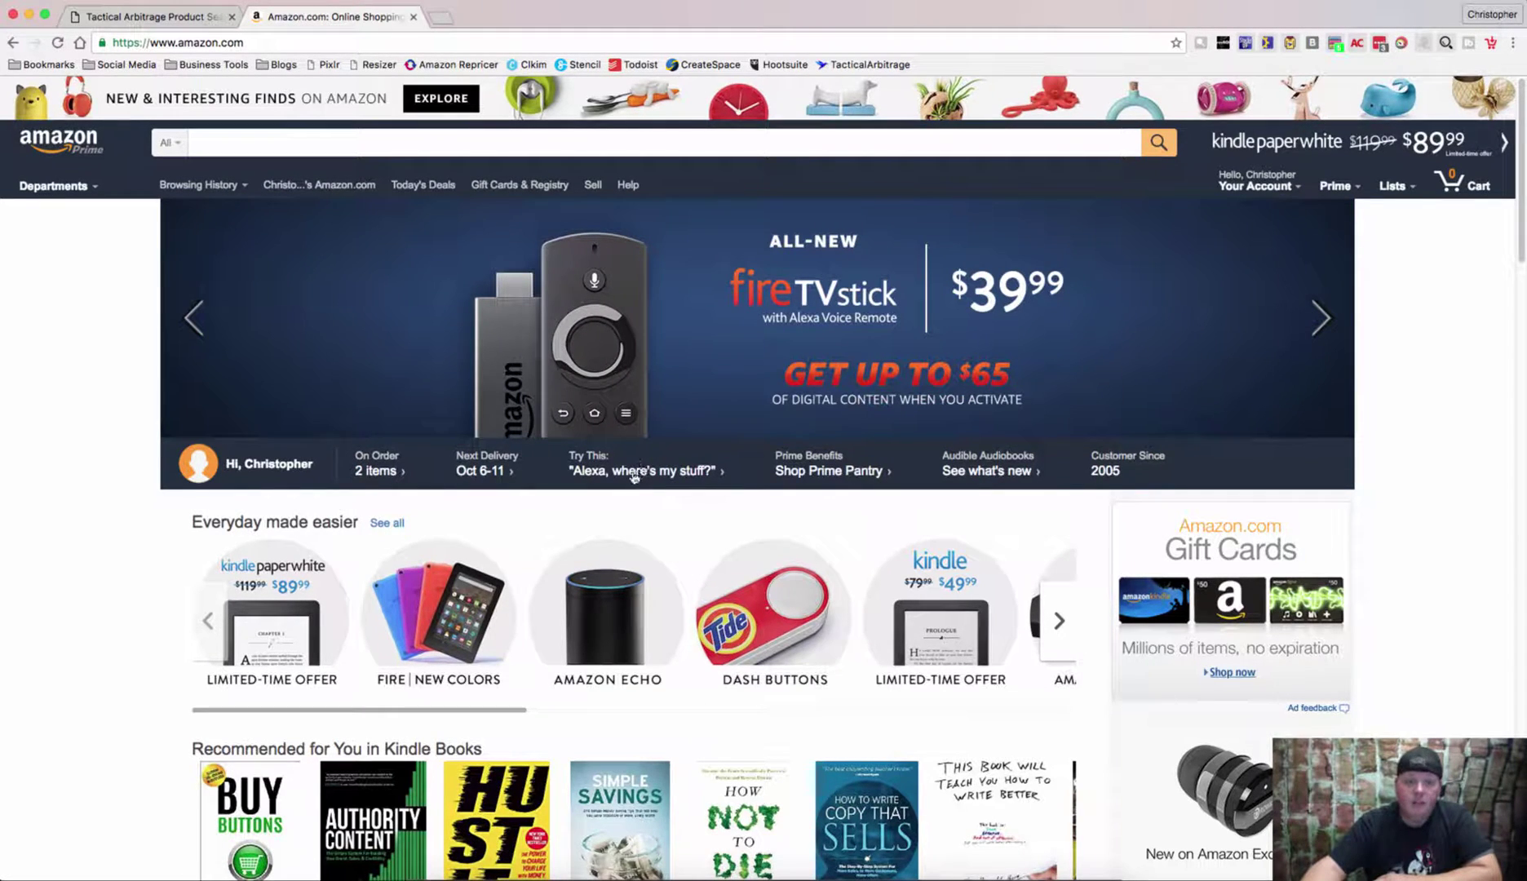
- Search Amazon for toys in Toys & Games and scroll through the results
{"action": "mouse_move", "coordinate": [275, 576]}
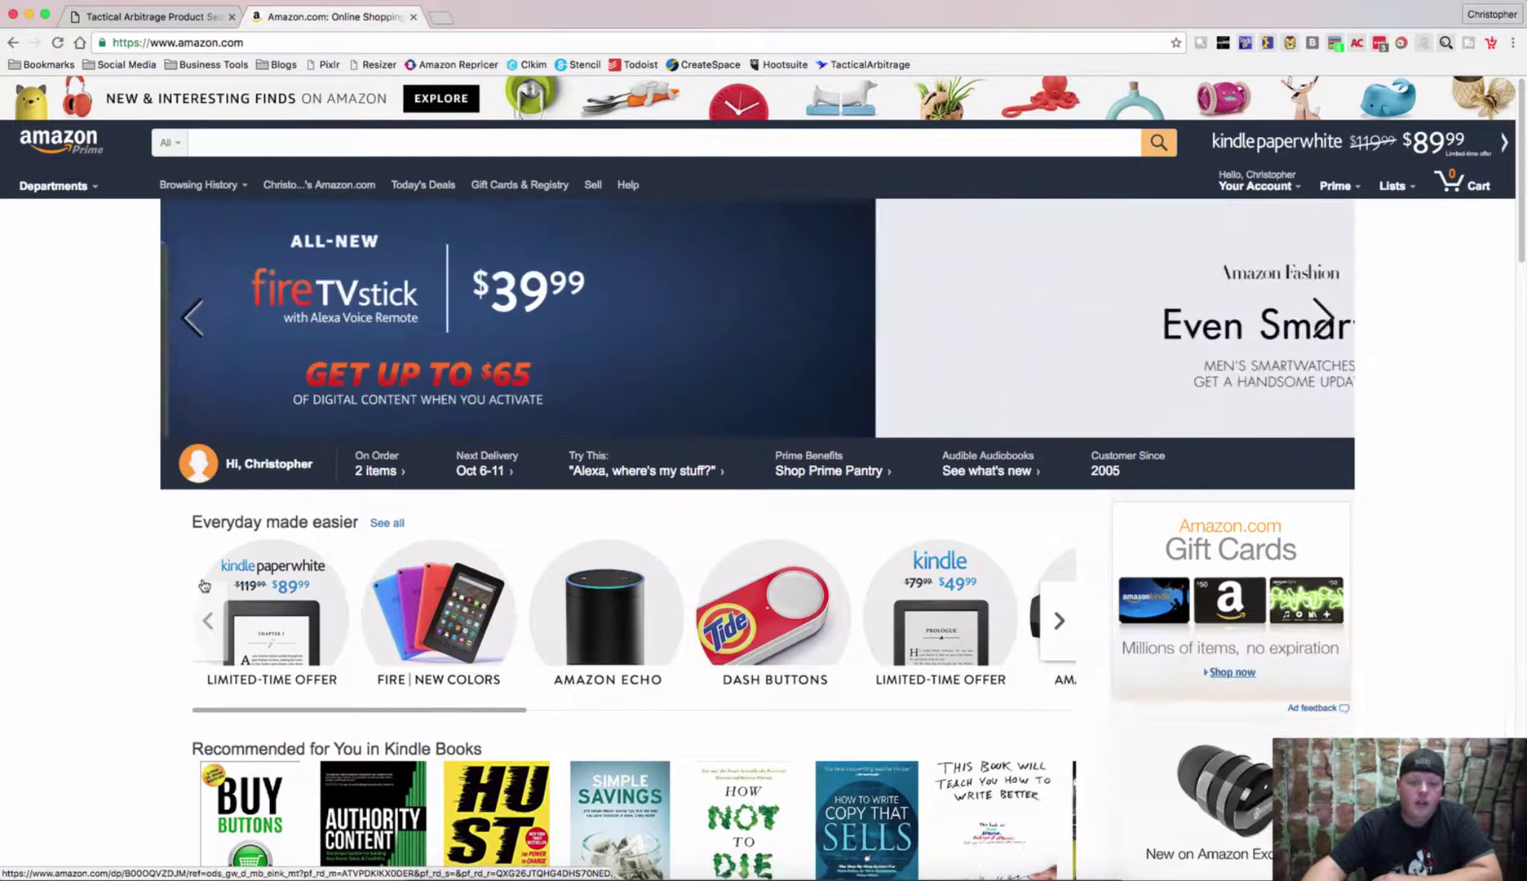
{"action": "left_click", "coordinate": [245, 142]}
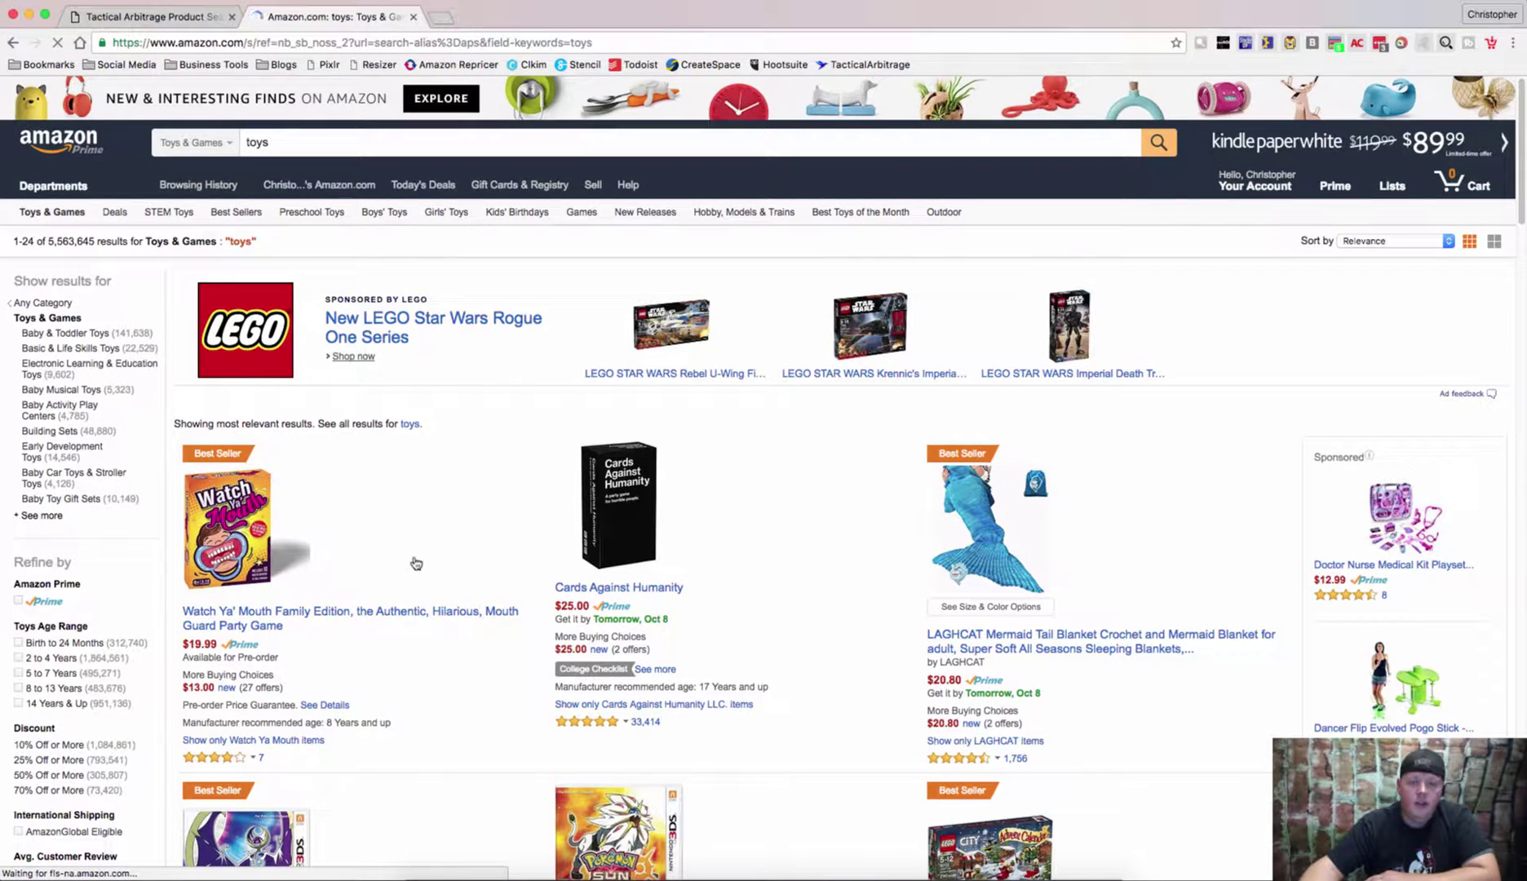
{"action": "scroll", "coordinate": [413, 561], "scroll_direction": "down", "scroll_amount": 4}
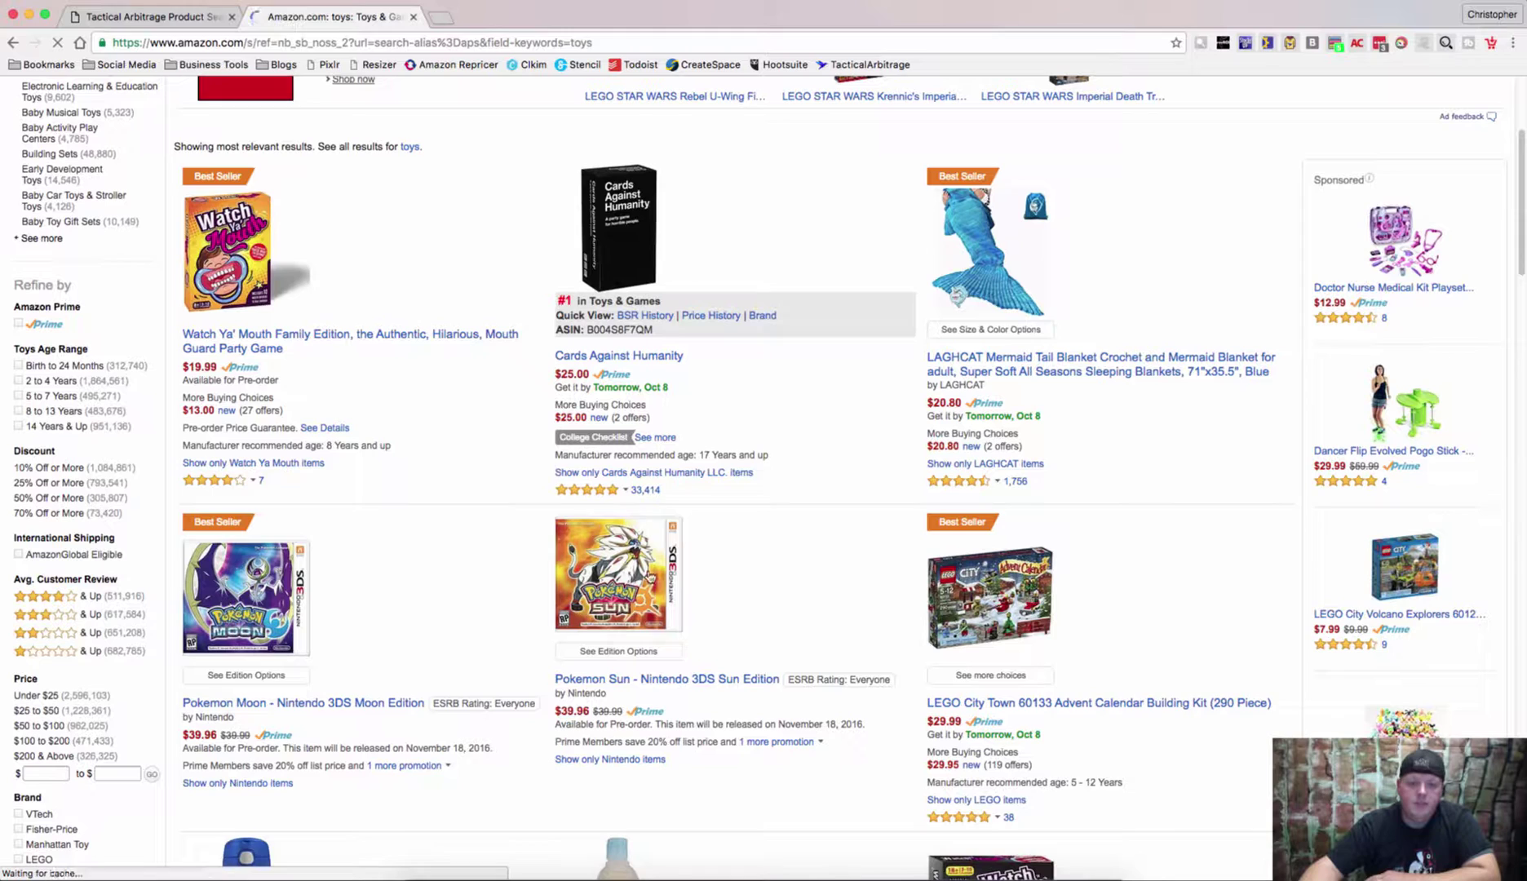
- Open the Pokemon Sun product page and send 'Pokemon Sun' from its title to a Facebook search
{"action": "left_click", "coordinate": [648, 577]}
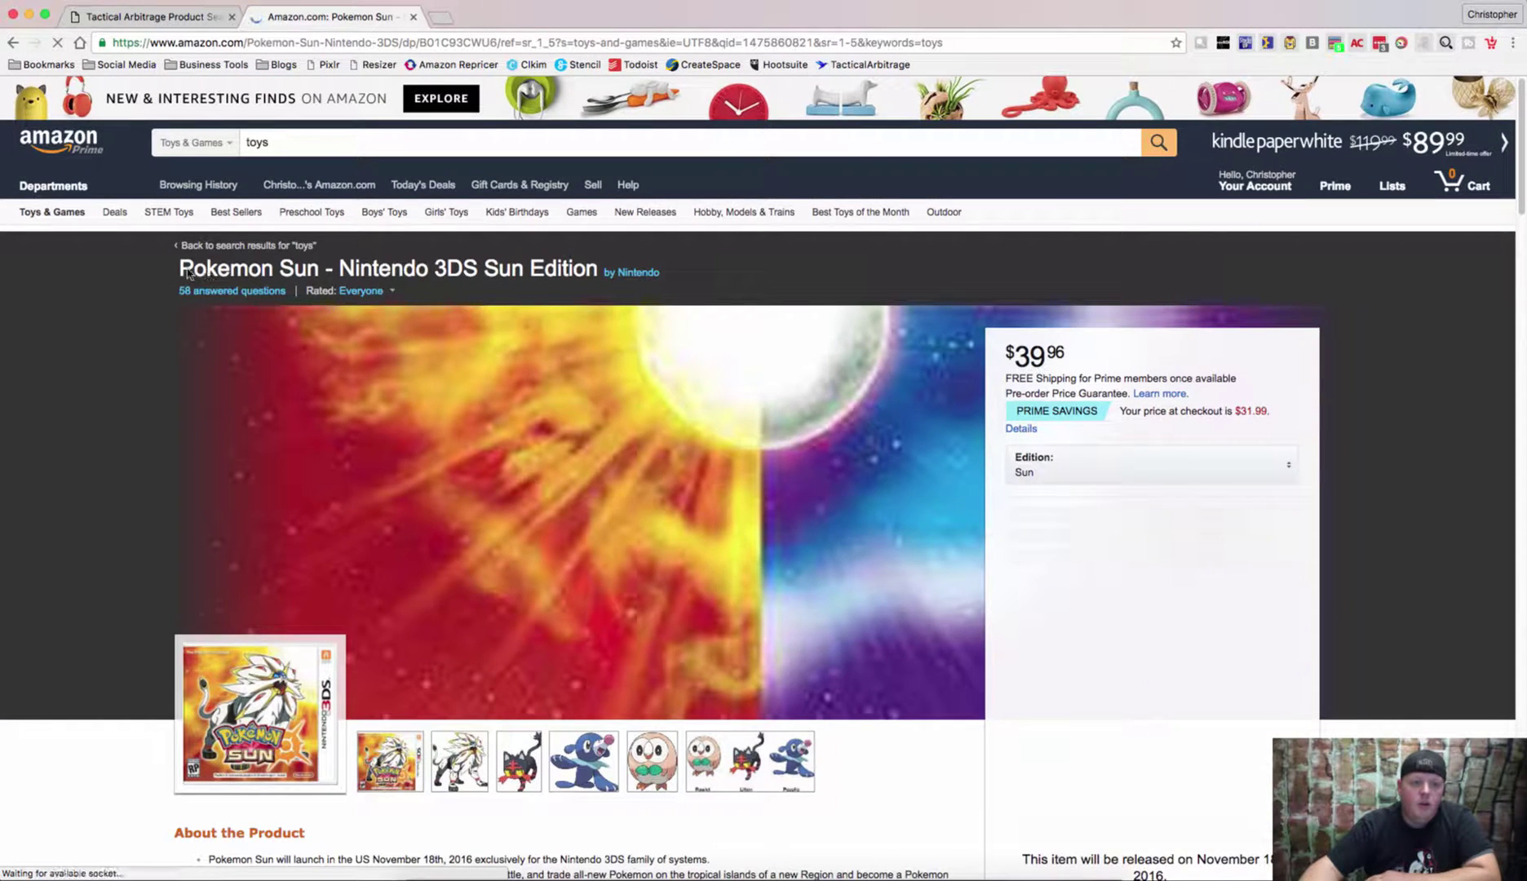
{"action": "left_click_drag", "start_coordinate": [179, 269], "coordinate": [303, 320]}
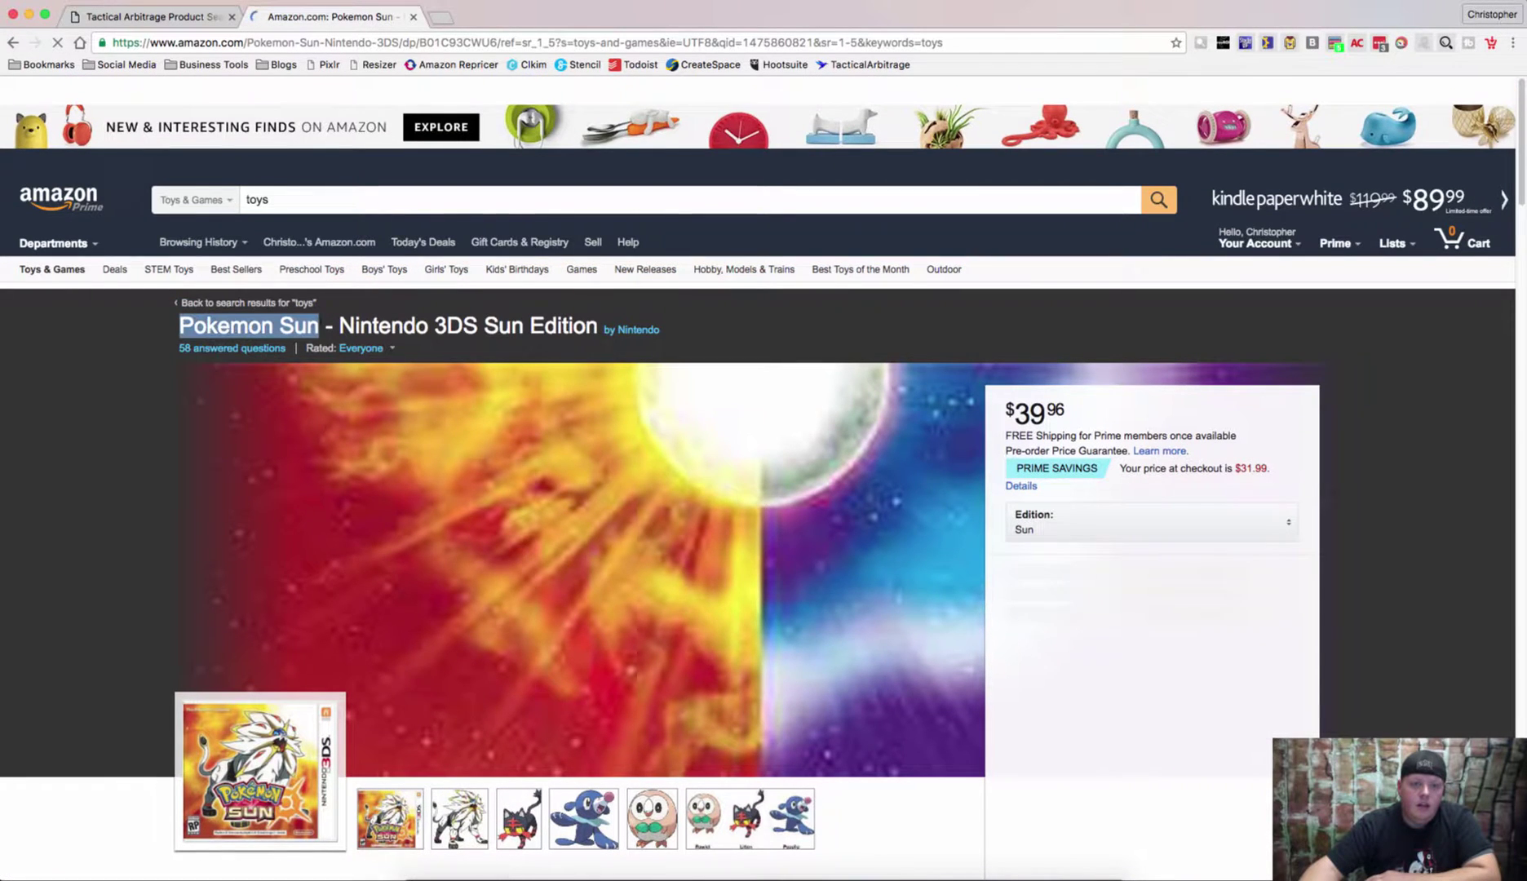
{"action": "right_click", "coordinate": [306, 327]}
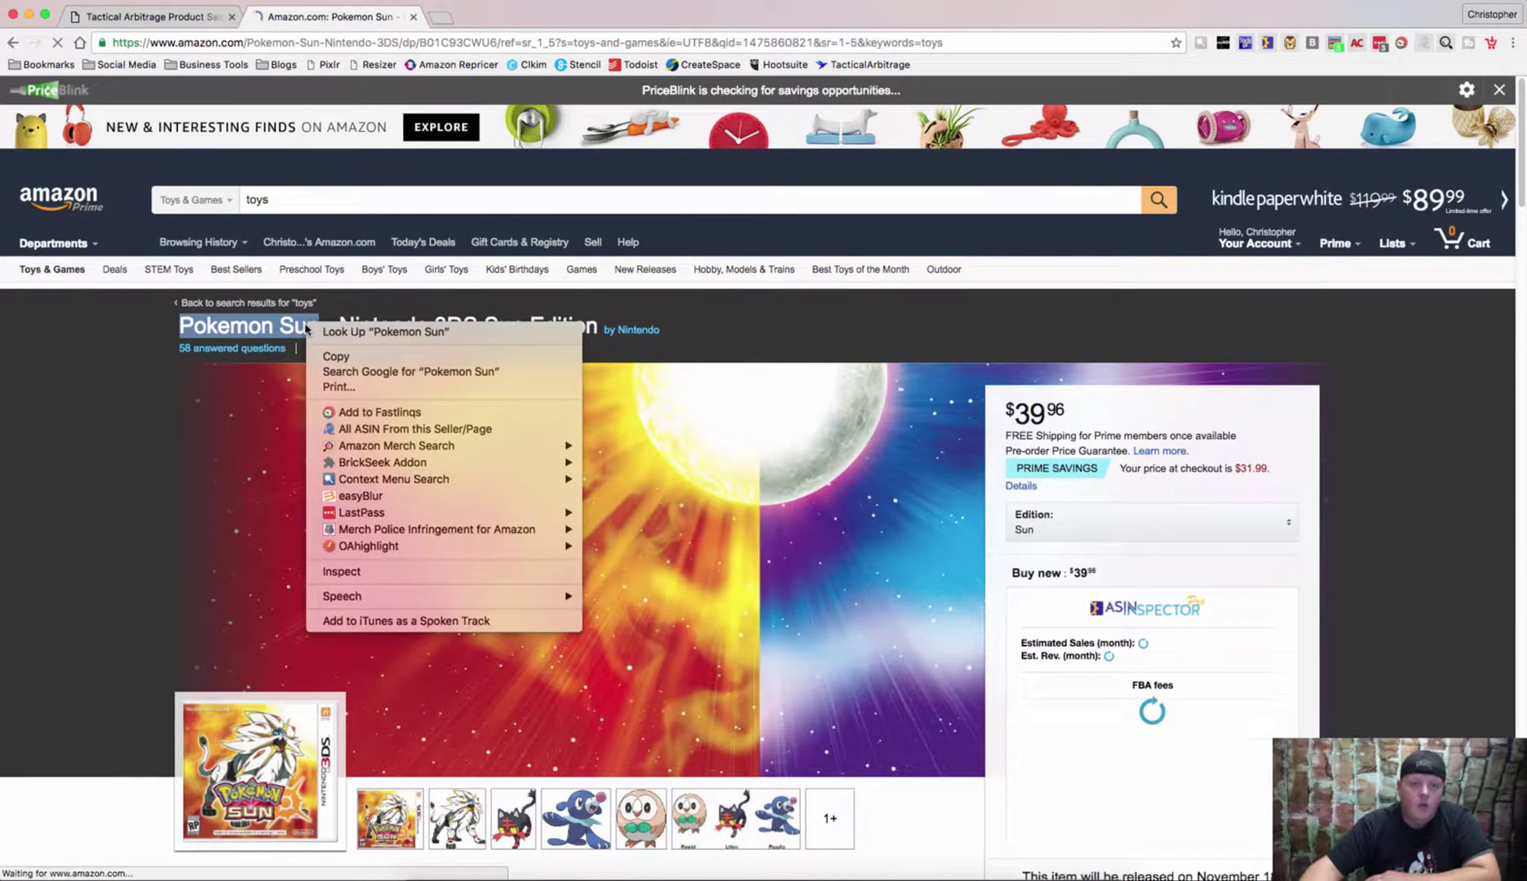
{"action": "mouse_move", "coordinate": [419, 484]}
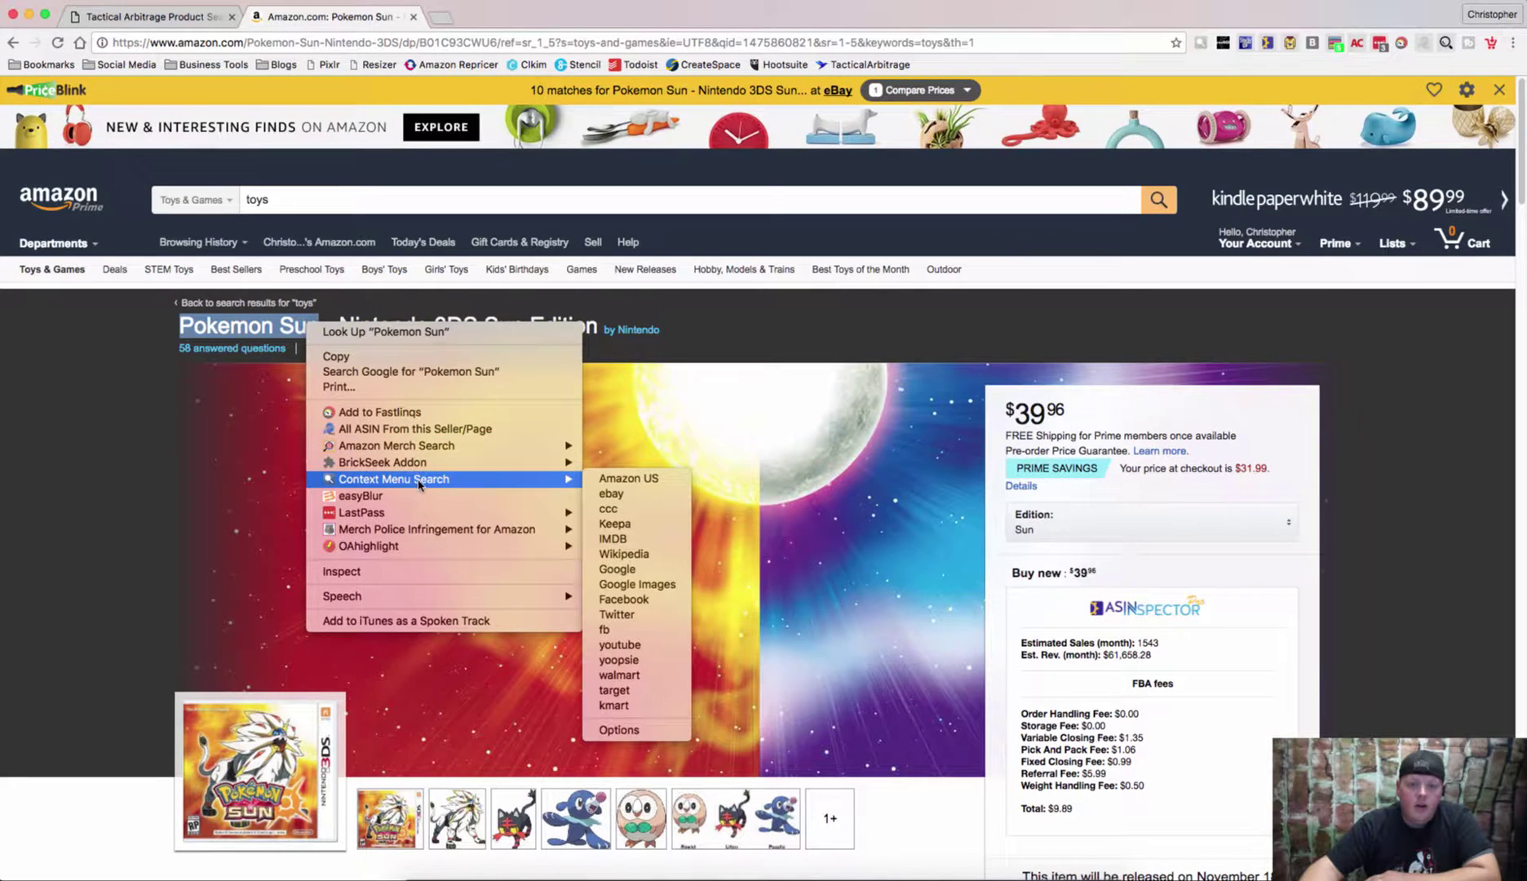
{"action": "left_click", "coordinate": [638, 607]}
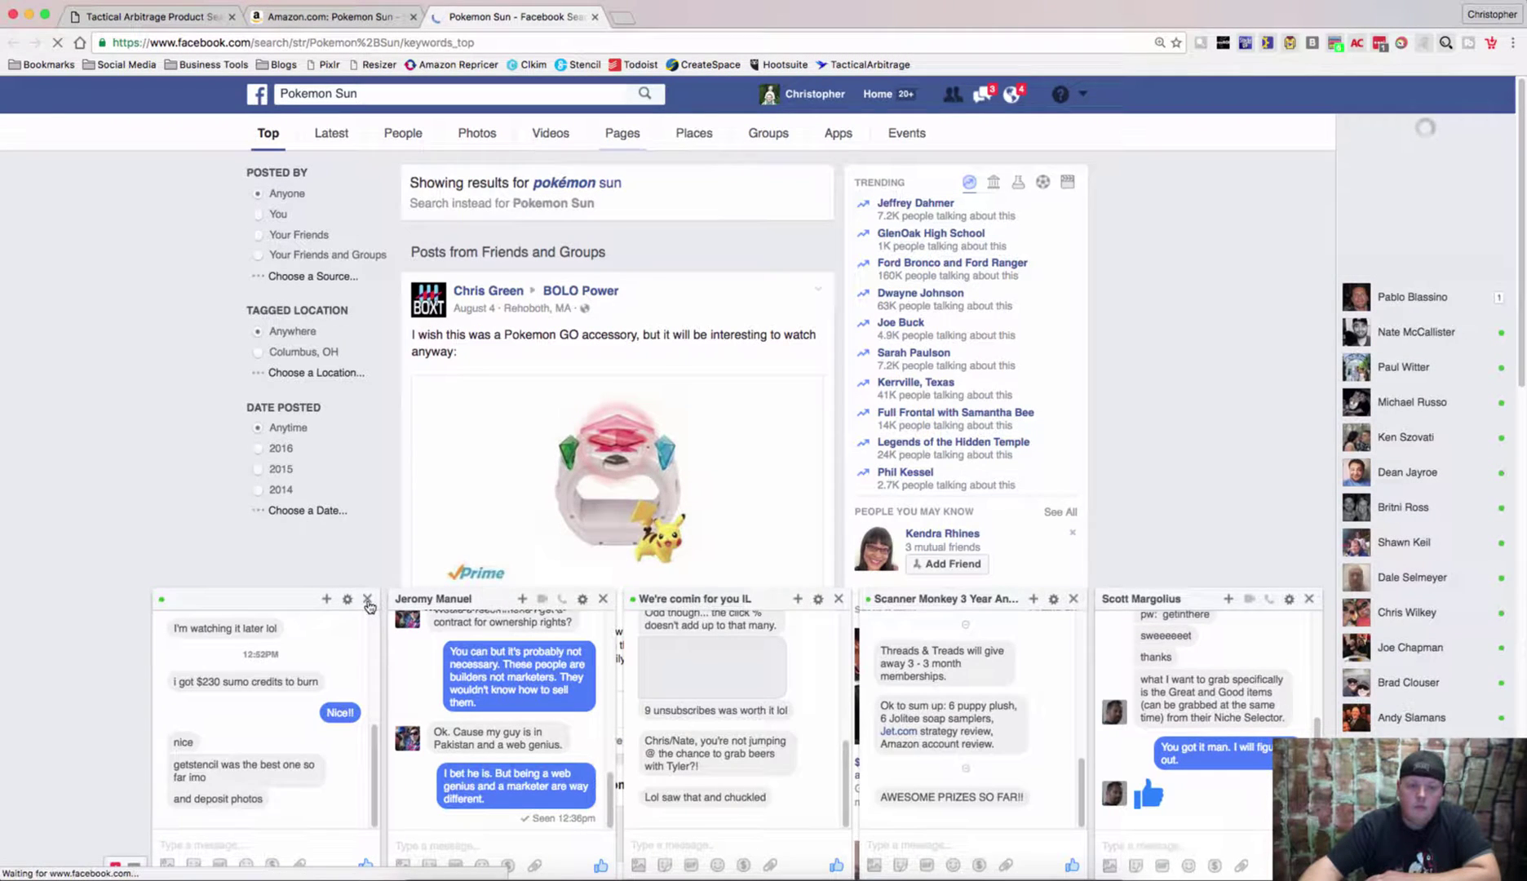
- Close all the Messenger chat windows covering the Facebook results
{"action": "left_click", "coordinate": [603, 599]}
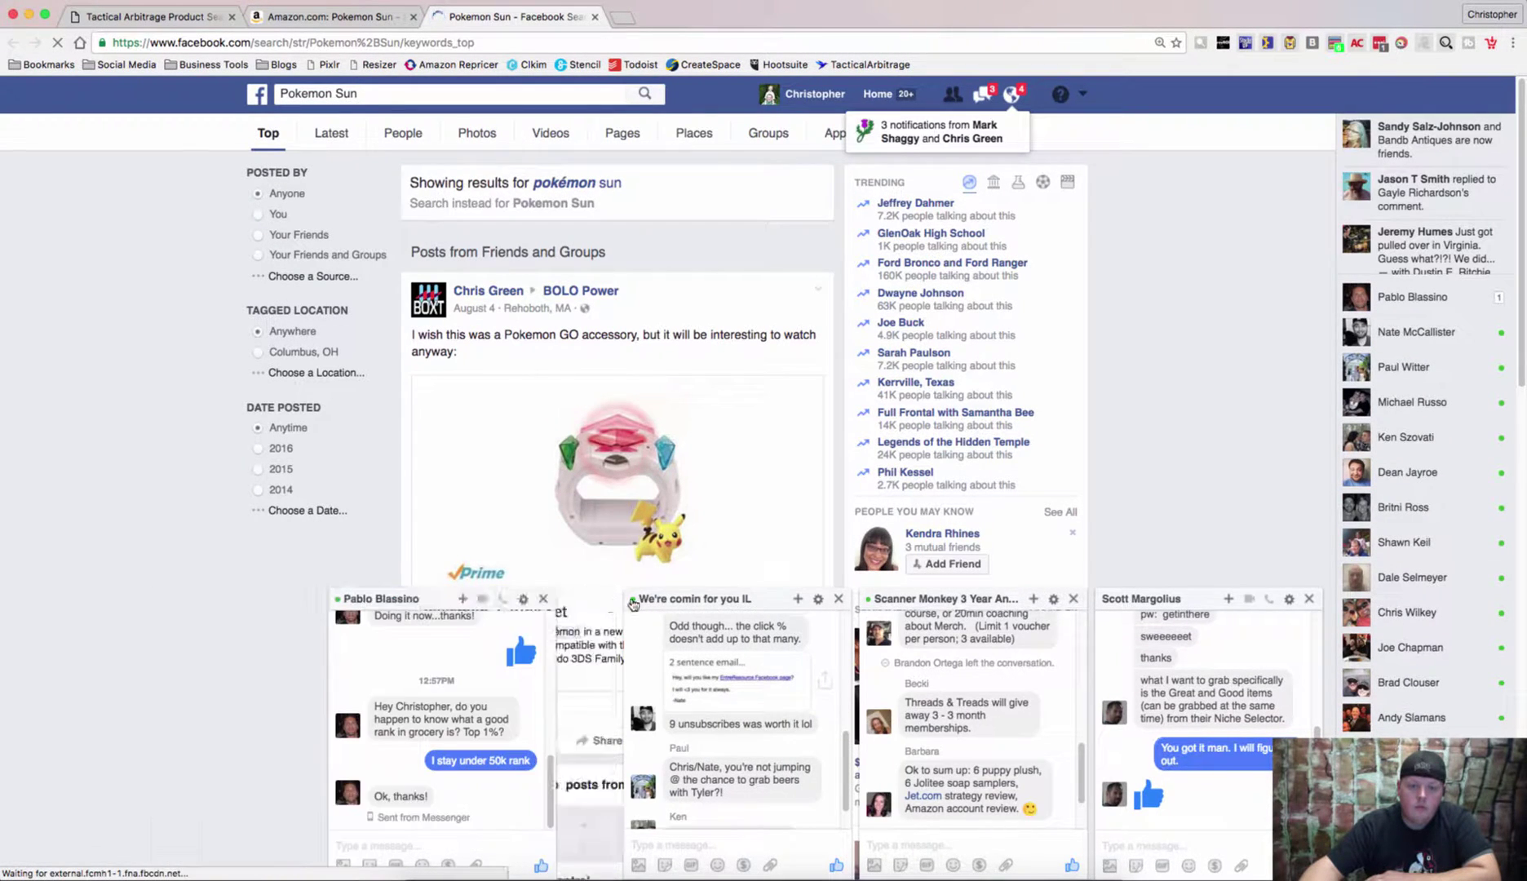
{"action": "left_click", "coordinate": [839, 601]}
{"action": "left_click", "coordinate": [1074, 599]}
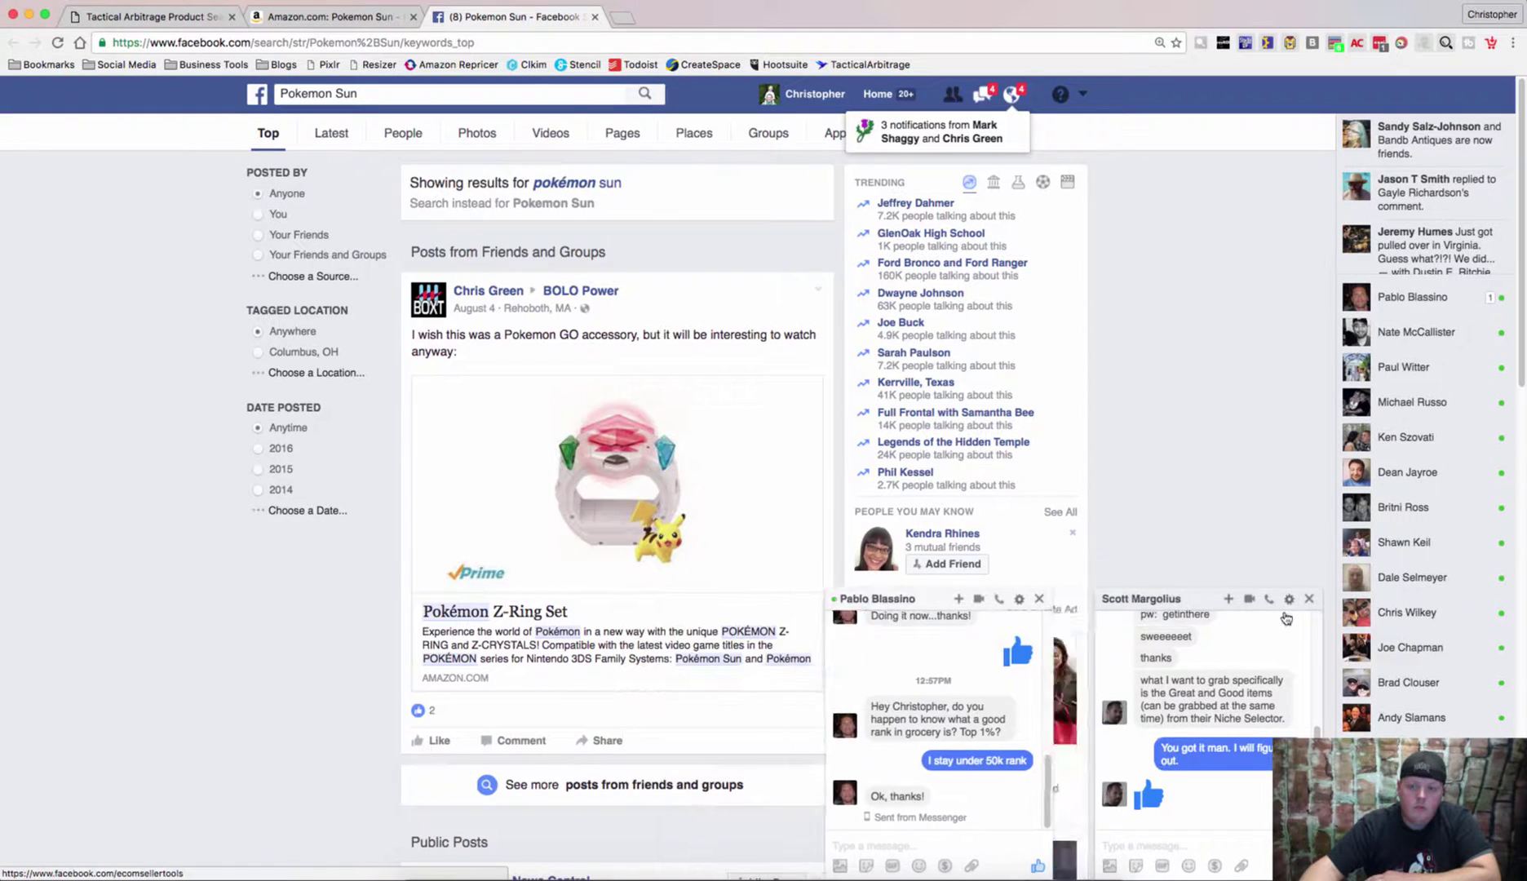
{"action": "left_click", "coordinate": [1310, 600]}
{"action": "left_click", "coordinate": [1310, 599]}
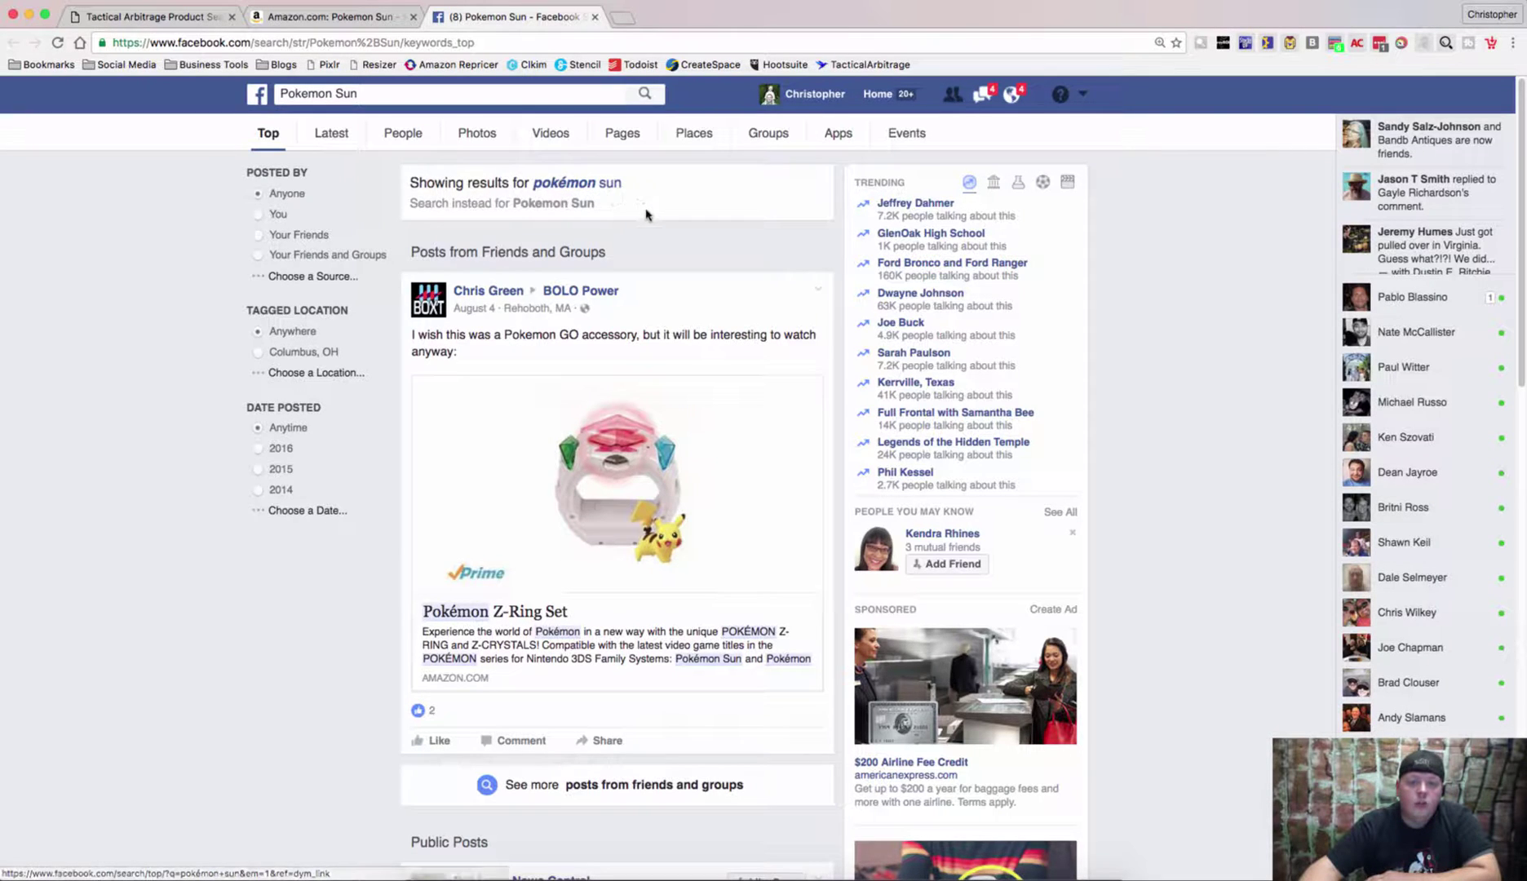
- Scroll through the Facebook 'Pokemon Sun' result posts
{"action": "scroll", "coordinate": [627, 258], "scroll_direction": "down", "scroll_amount": 3}
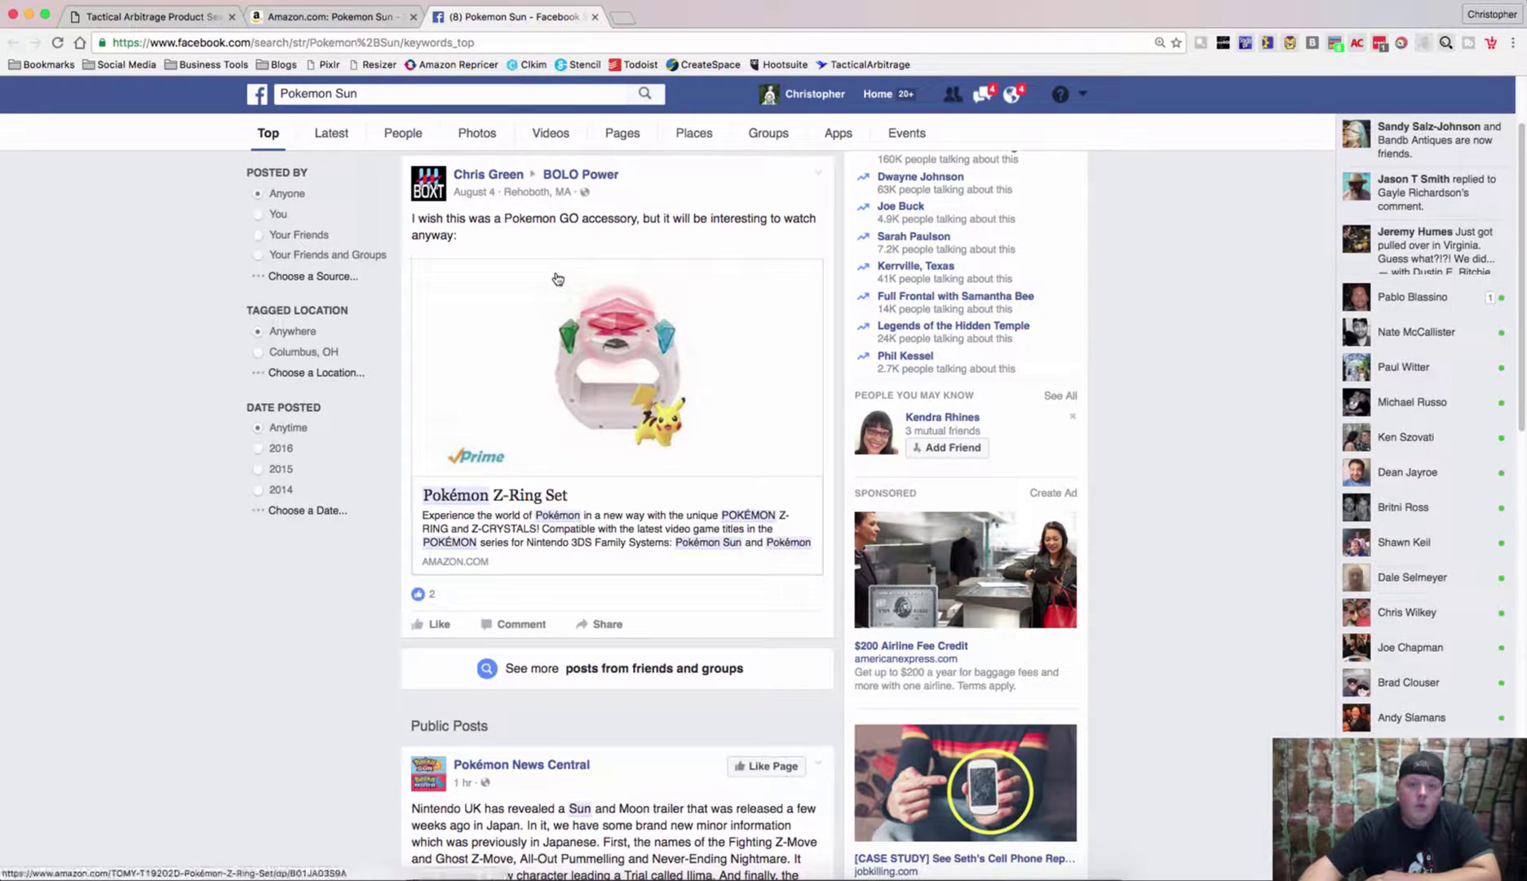
{"action": "scroll", "coordinate": [514, 313], "scroll_direction": "down", "scroll_amount": 5}
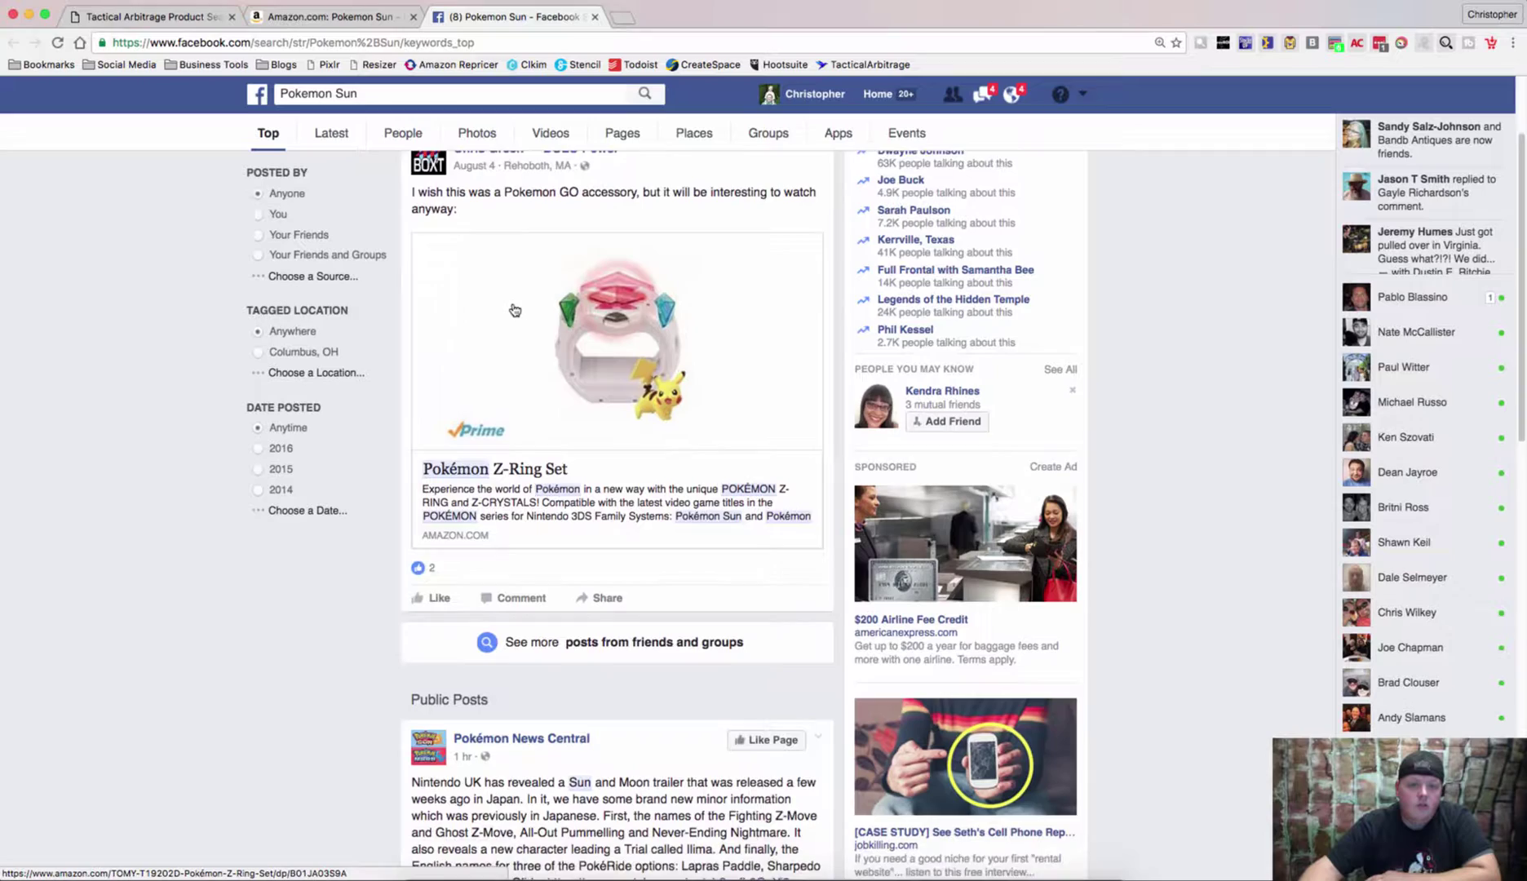
{"action": "left_click", "coordinate": [512, 315]}
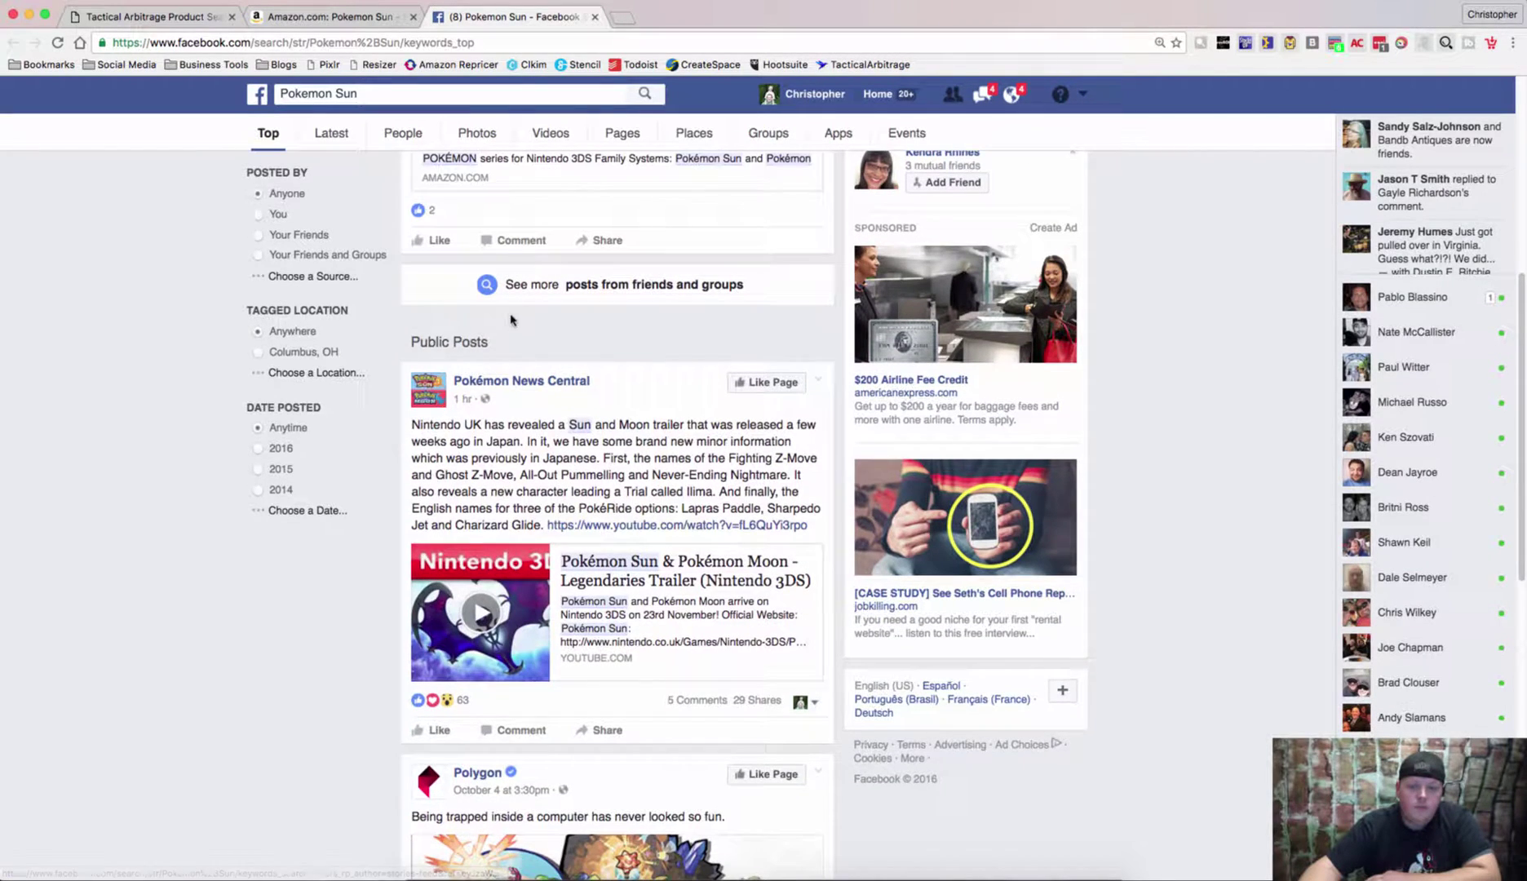
{"action": "scroll", "coordinate": [529, 489], "scroll_direction": "down", "scroll_amount": 8}
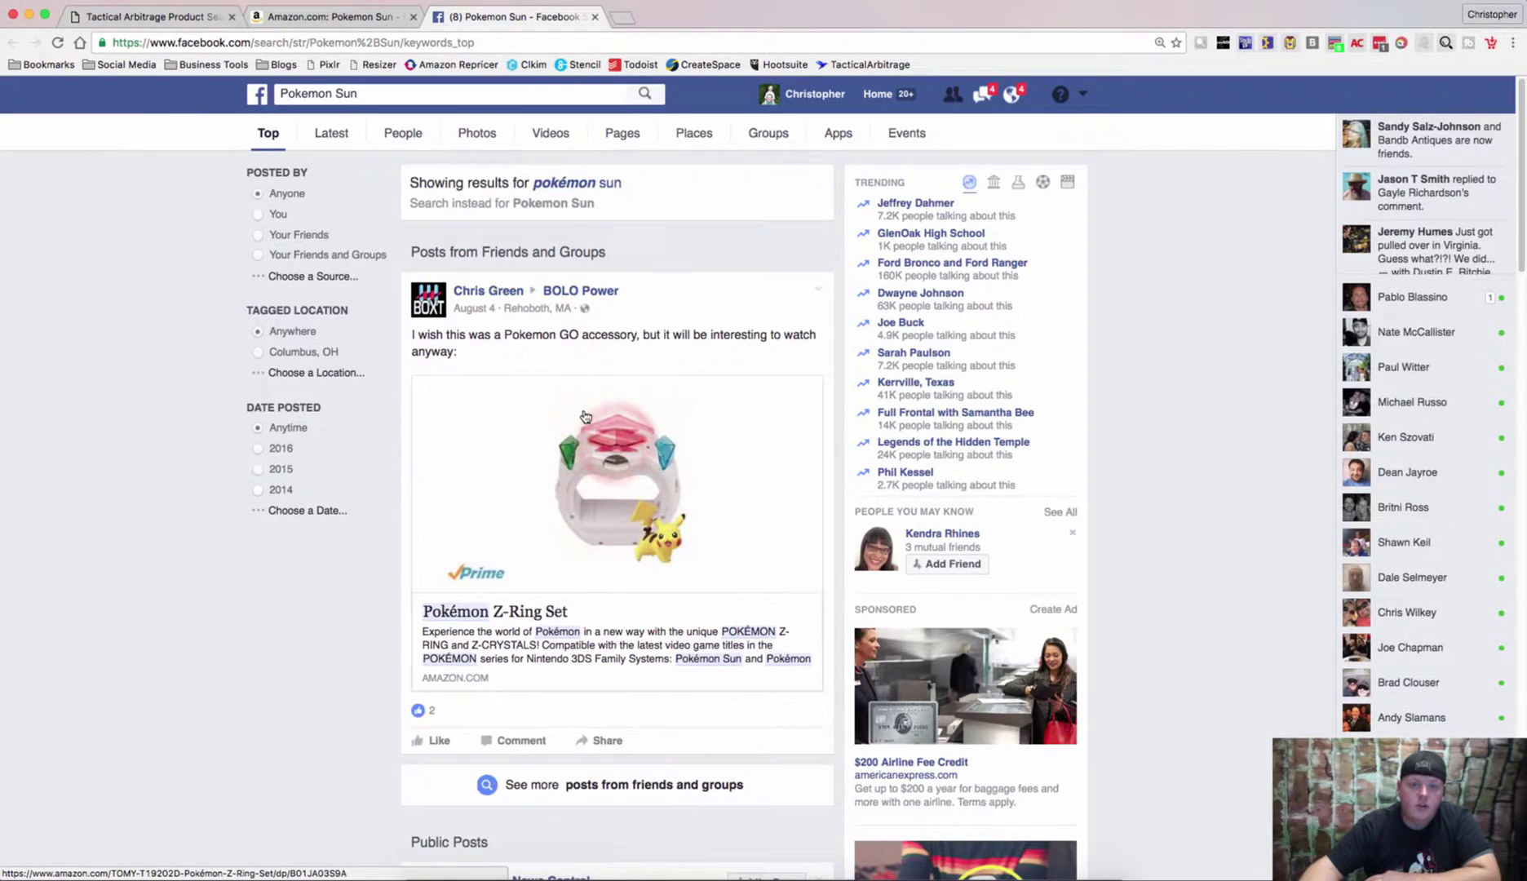
{"action": "scroll", "coordinate": [582, 421], "scroll_direction": "down", "scroll_amount": 15}
{"action": "scroll", "coordinate": [582, 421], "scroll_direction": "down", "scroll_amount": 5}
{"action": "scroll", "coordinate": [582, 421], "scroll_direction": "up", "scroll_amount": 3}
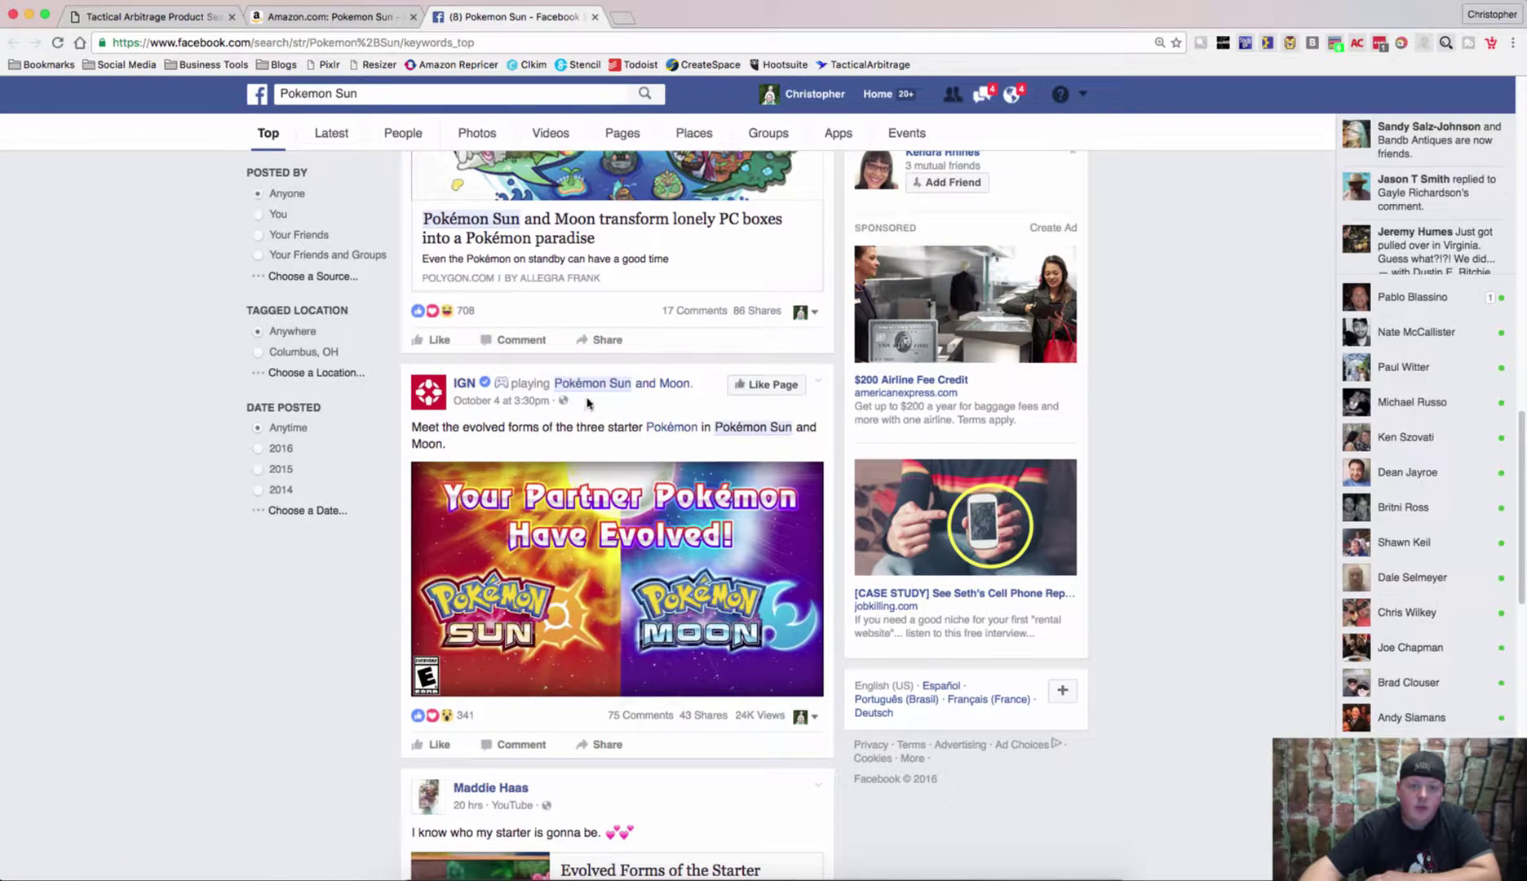
- Close Facebook, Google-search 'Pokemon Sun' via the context menu, then return to Amazon
{"action": "left_click", "coordinate": [596, 16]}
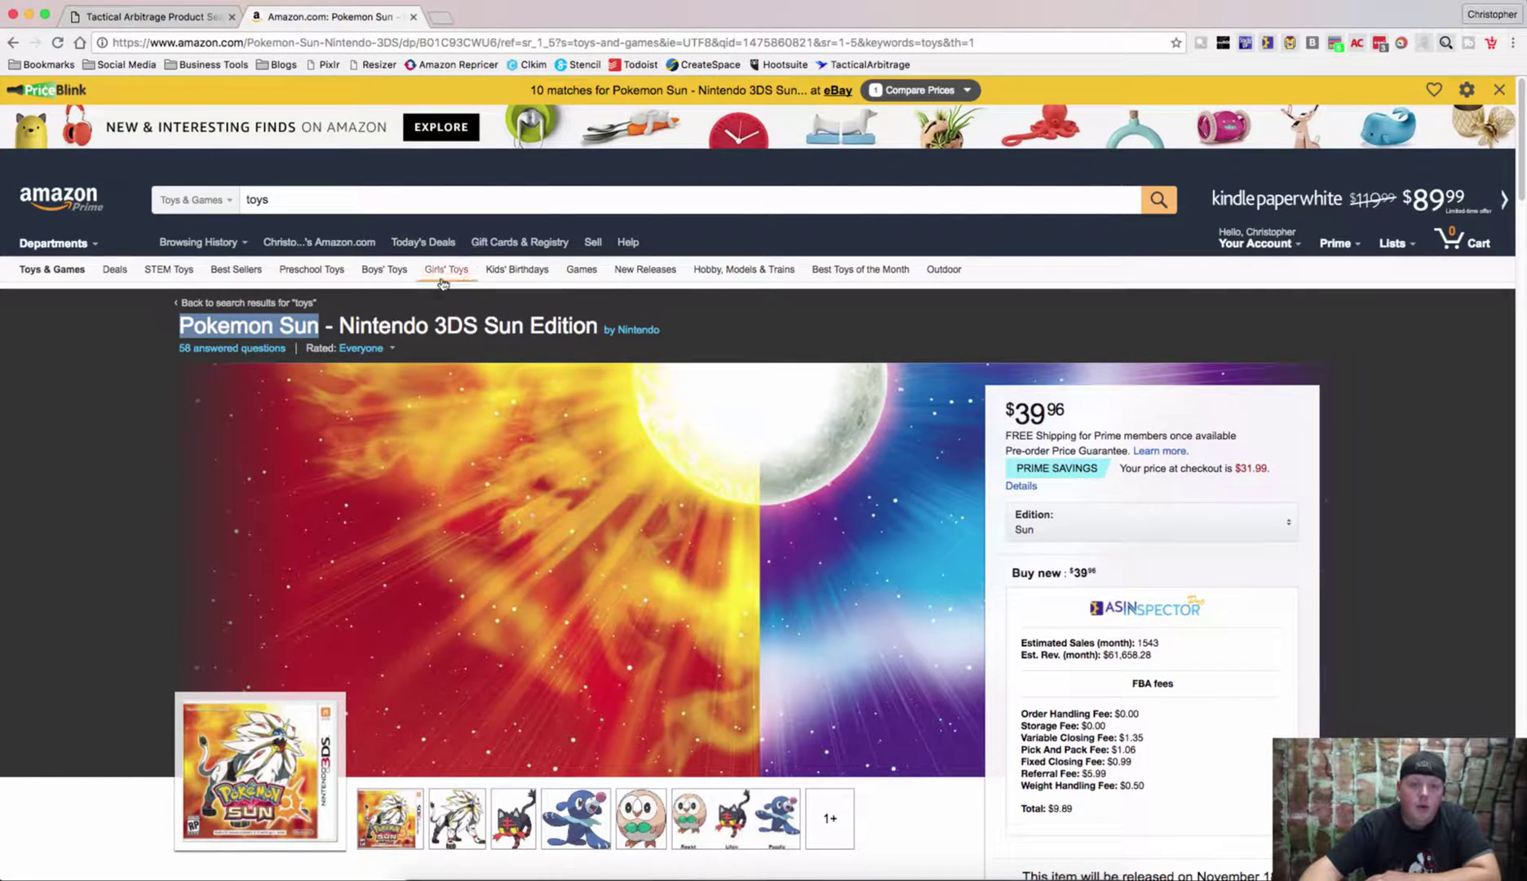
{"action": "right_click", "coordinate": [299, 333]}
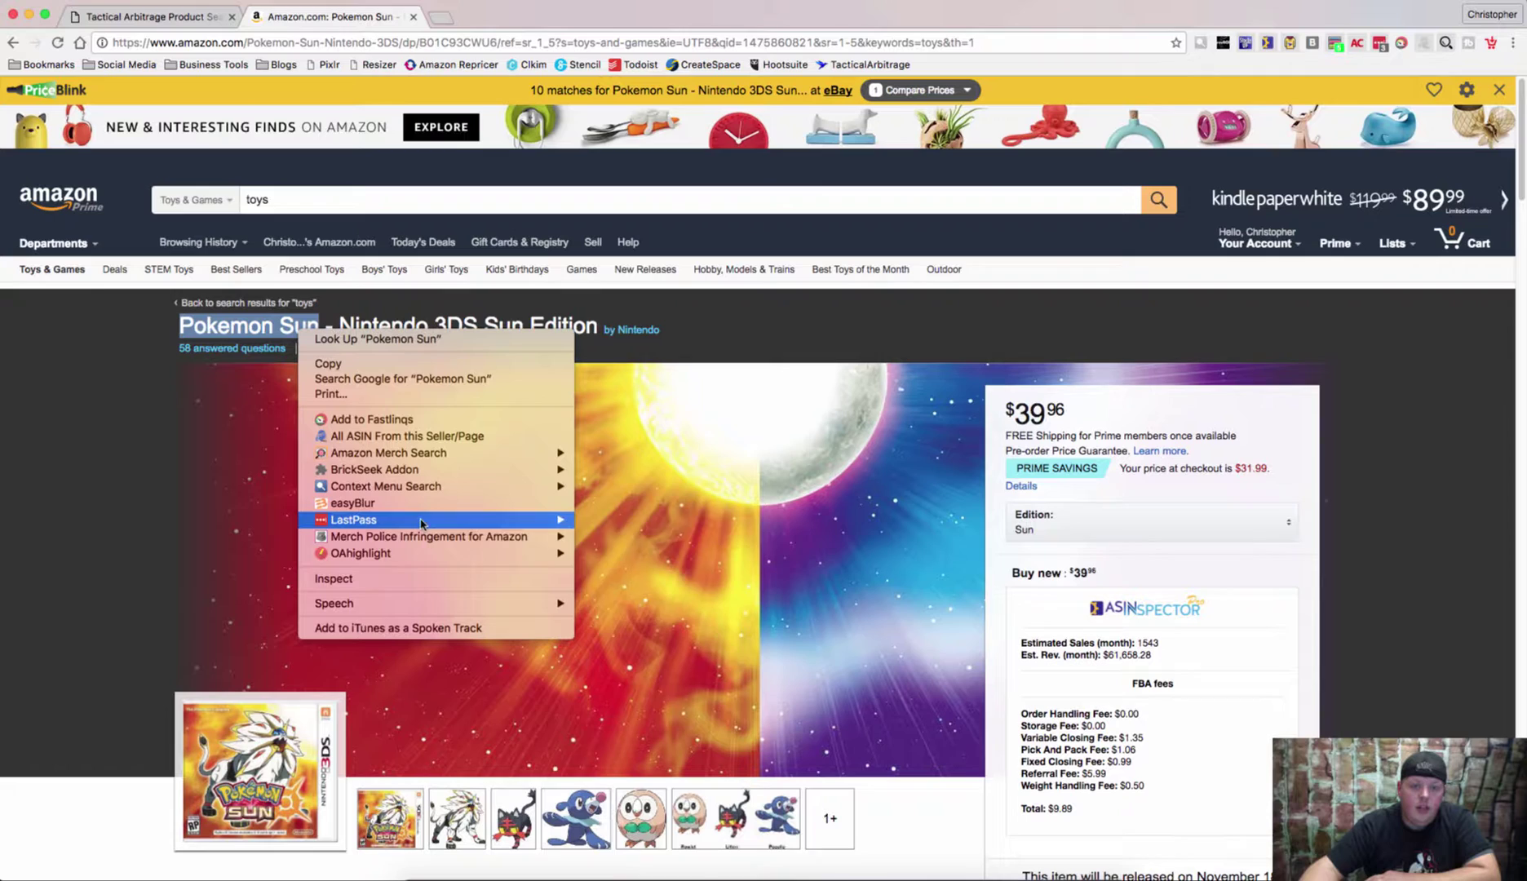
{"action": "mouse_move", "coordinate": [418, 492]}
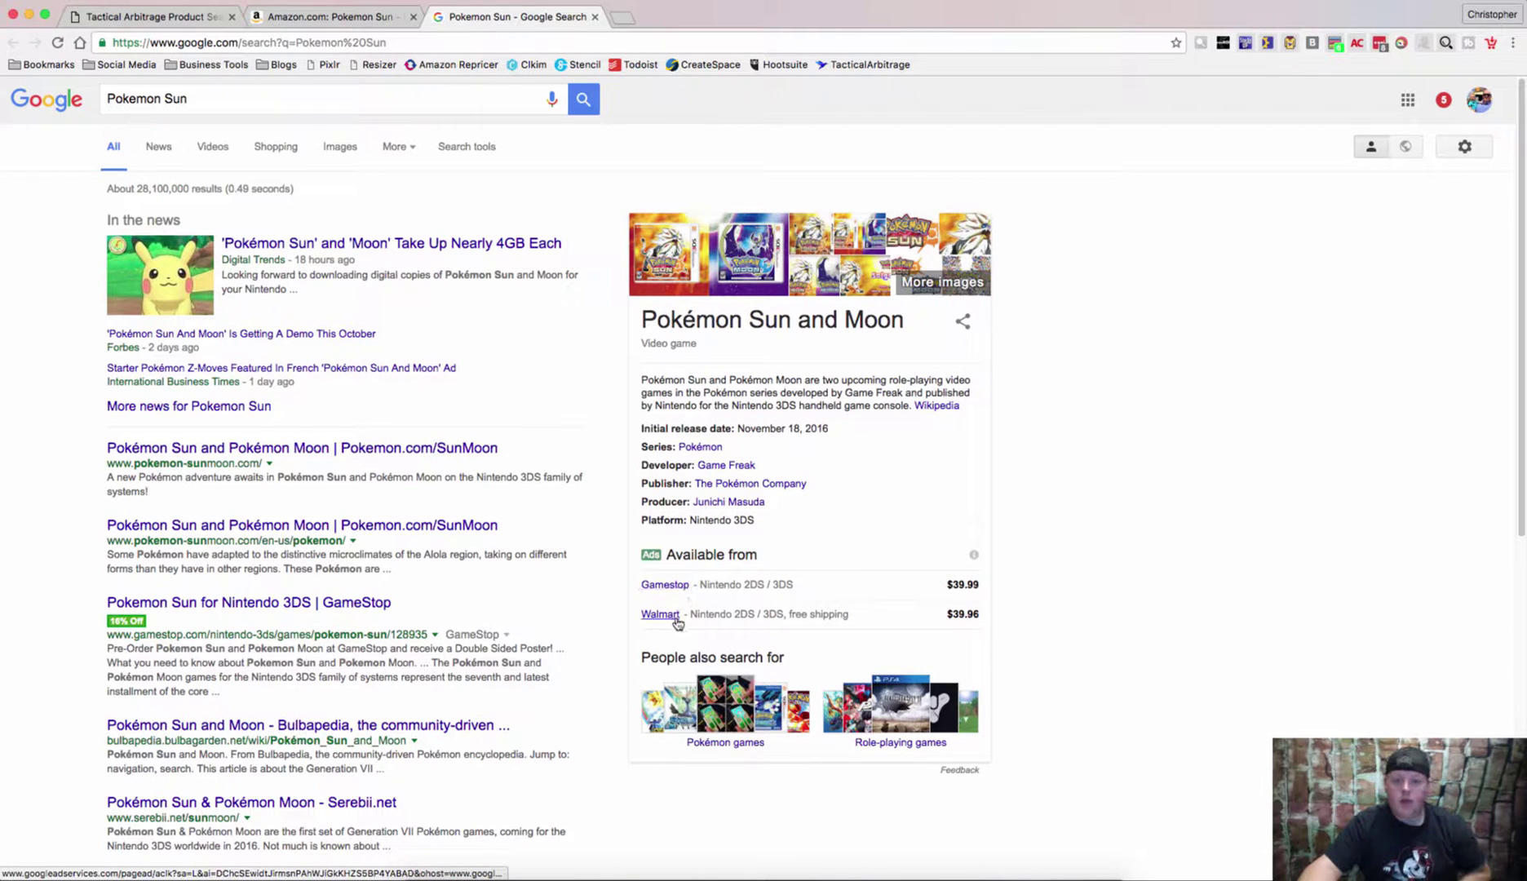
{"action": "scroll", "coordinate": [538, 587], "scroll_direction": "down", "scroll_amount": 3}
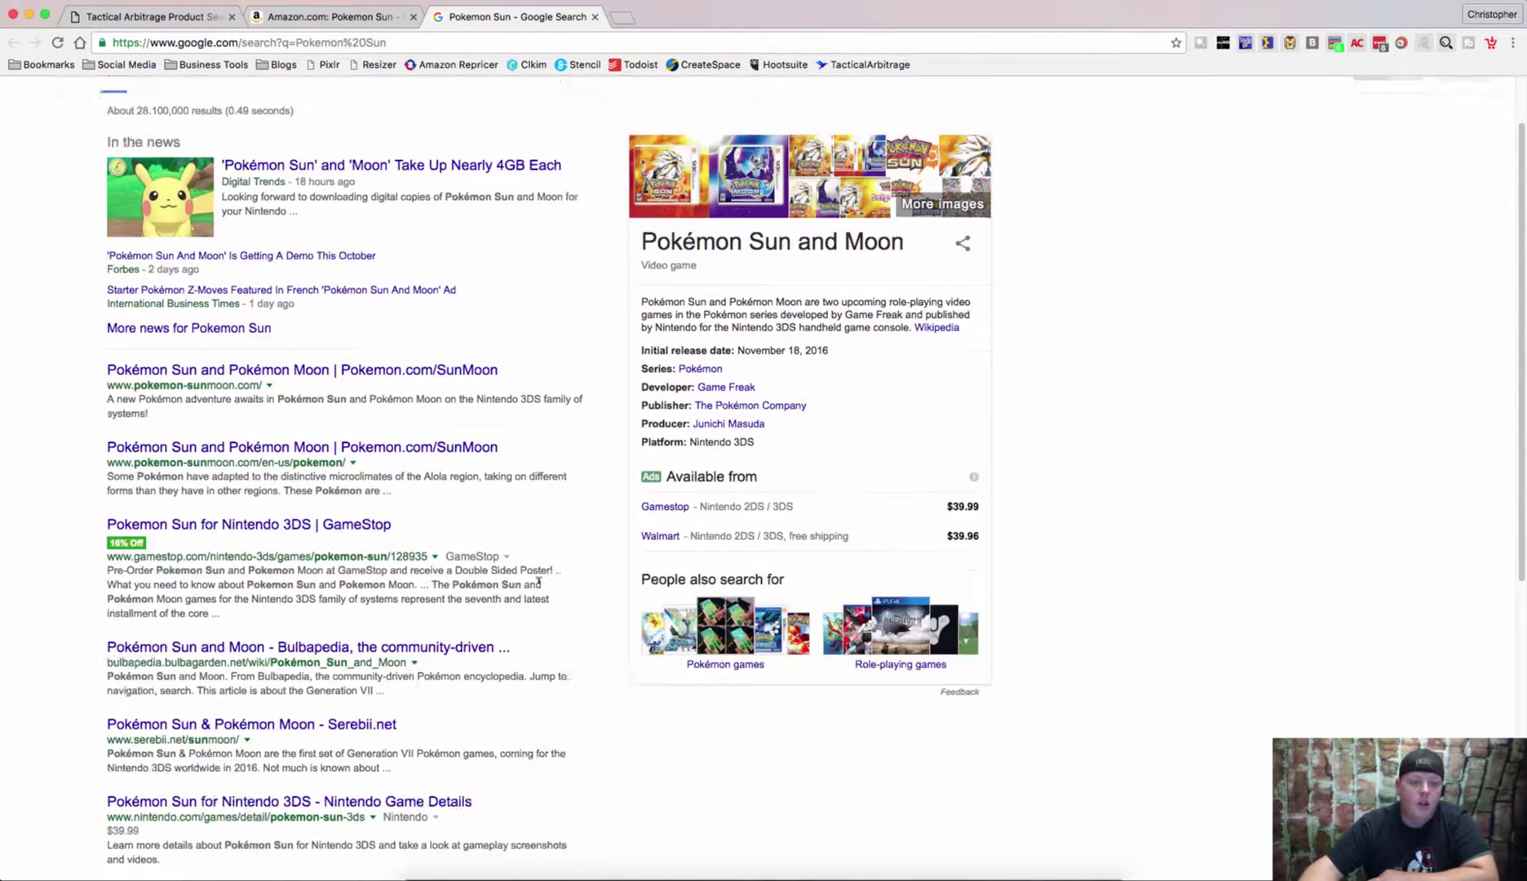
{"action": "scroll", "coordinate": [538, 587], "scroll_direction": "up", "scroll_amount": 3}
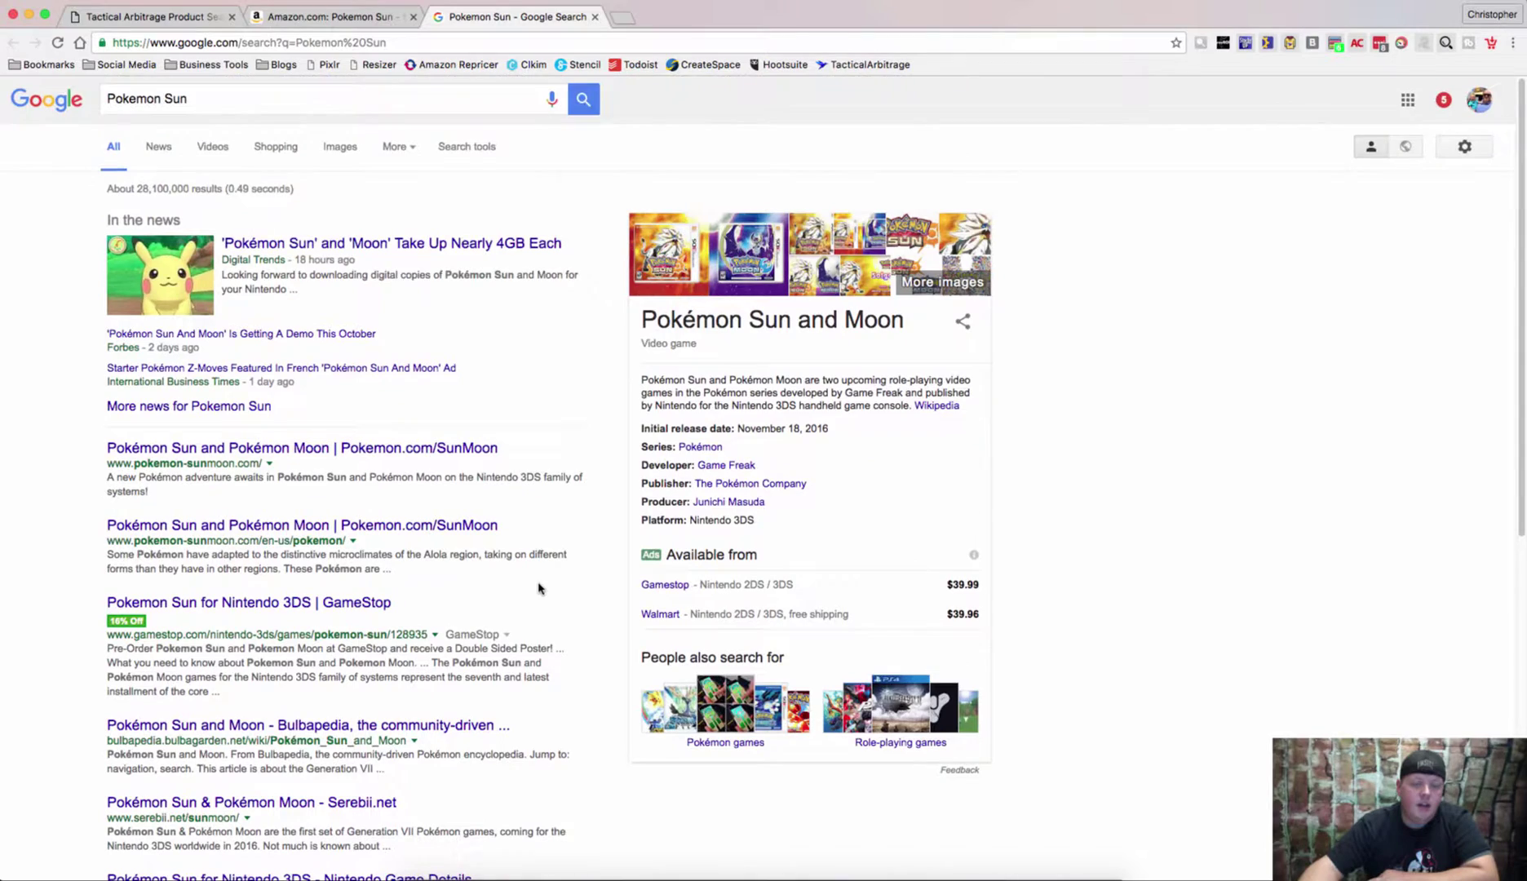
{"action": "left_click", "coordinate": [375, 18]}
- Open the Context Menu Search options page from the context menu and browse its engine choices
{"action": "right_click", "coordinate": [237, 327]}
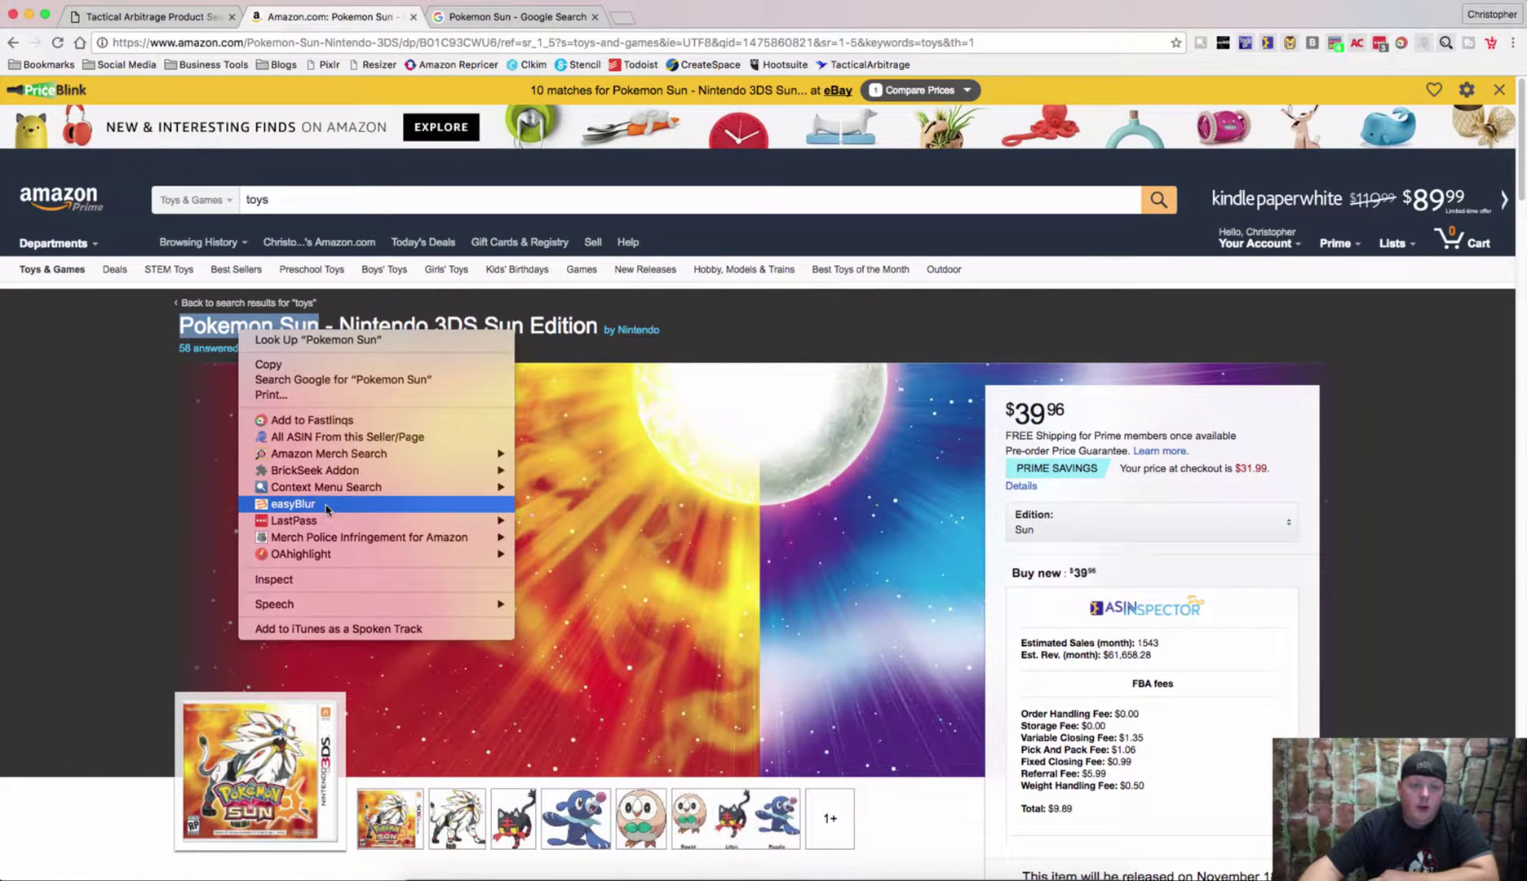
{"action": "mouse_move", "coordinate": [343, 487]}
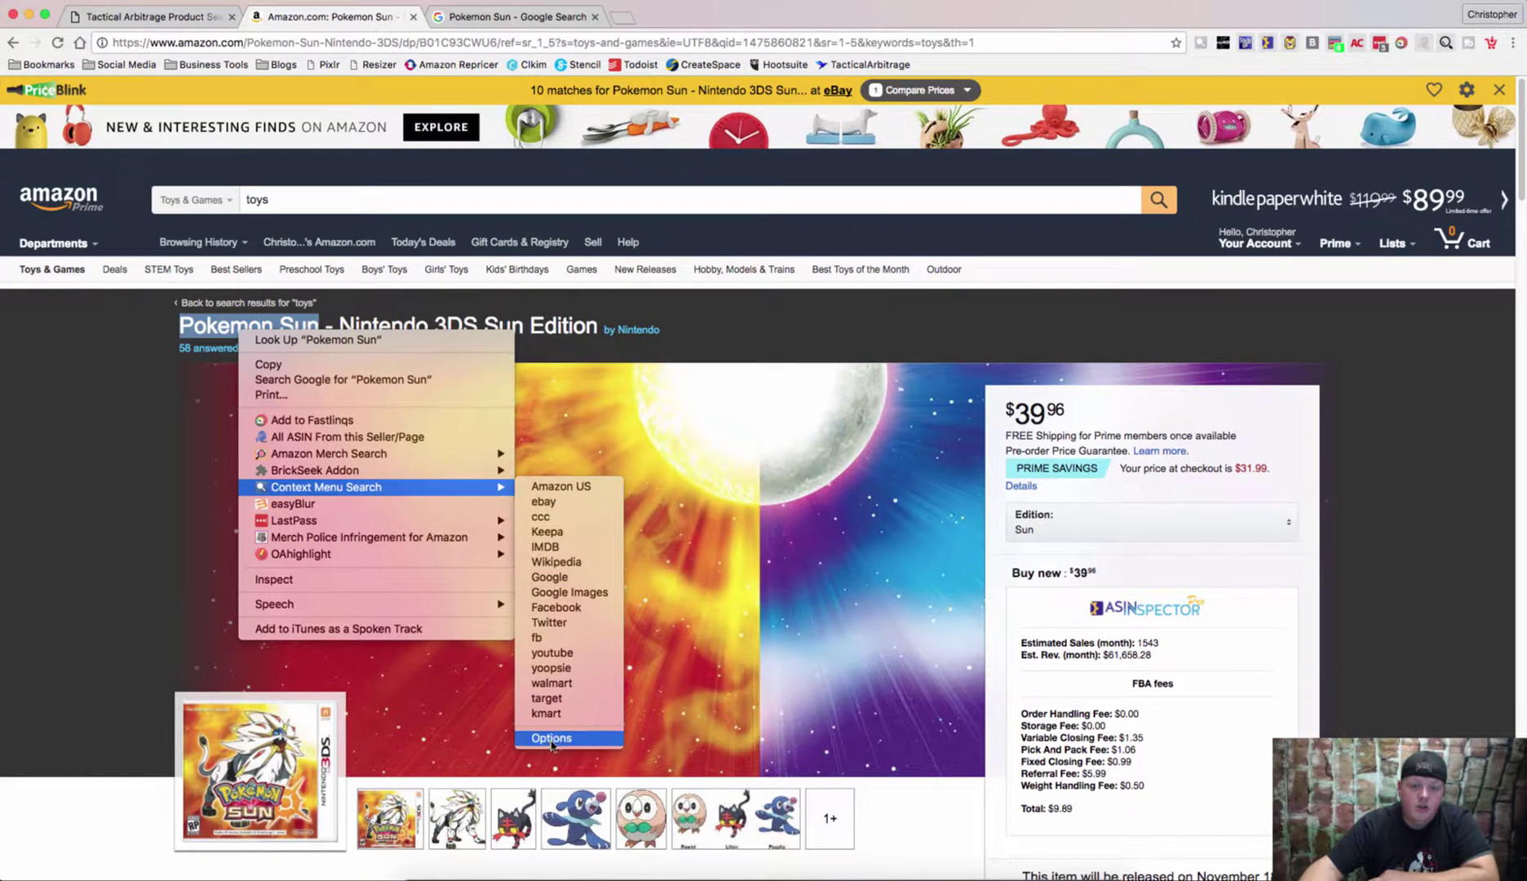
{"action": "left_click", "coordinate": [551, 738]}
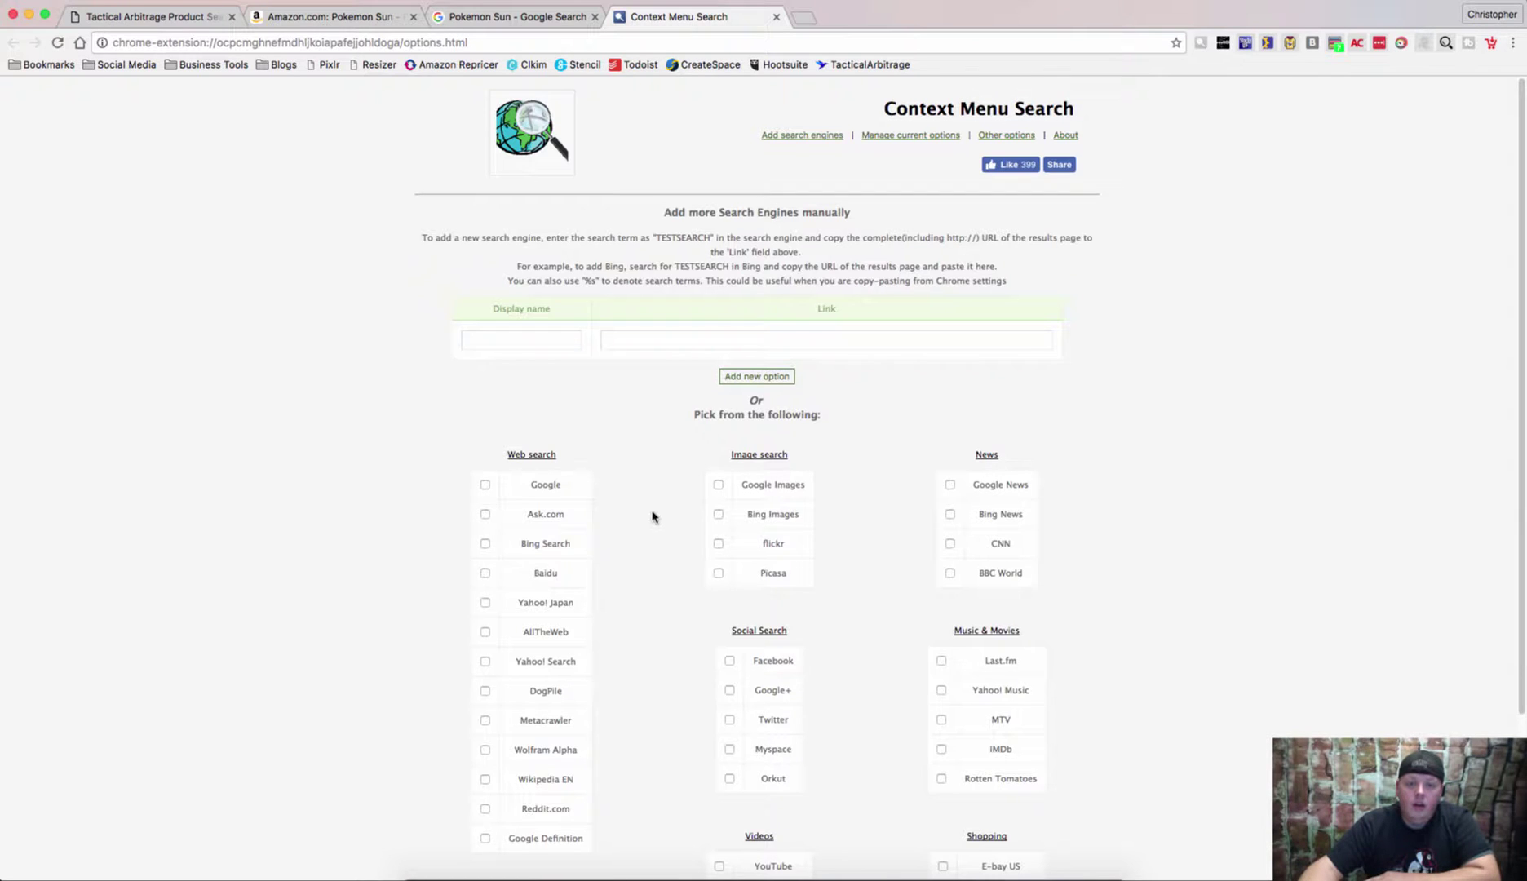
{"action": "scroll", "coordinate": [626, 569], "scroll_direction": "down", "scroll_amount": 3}
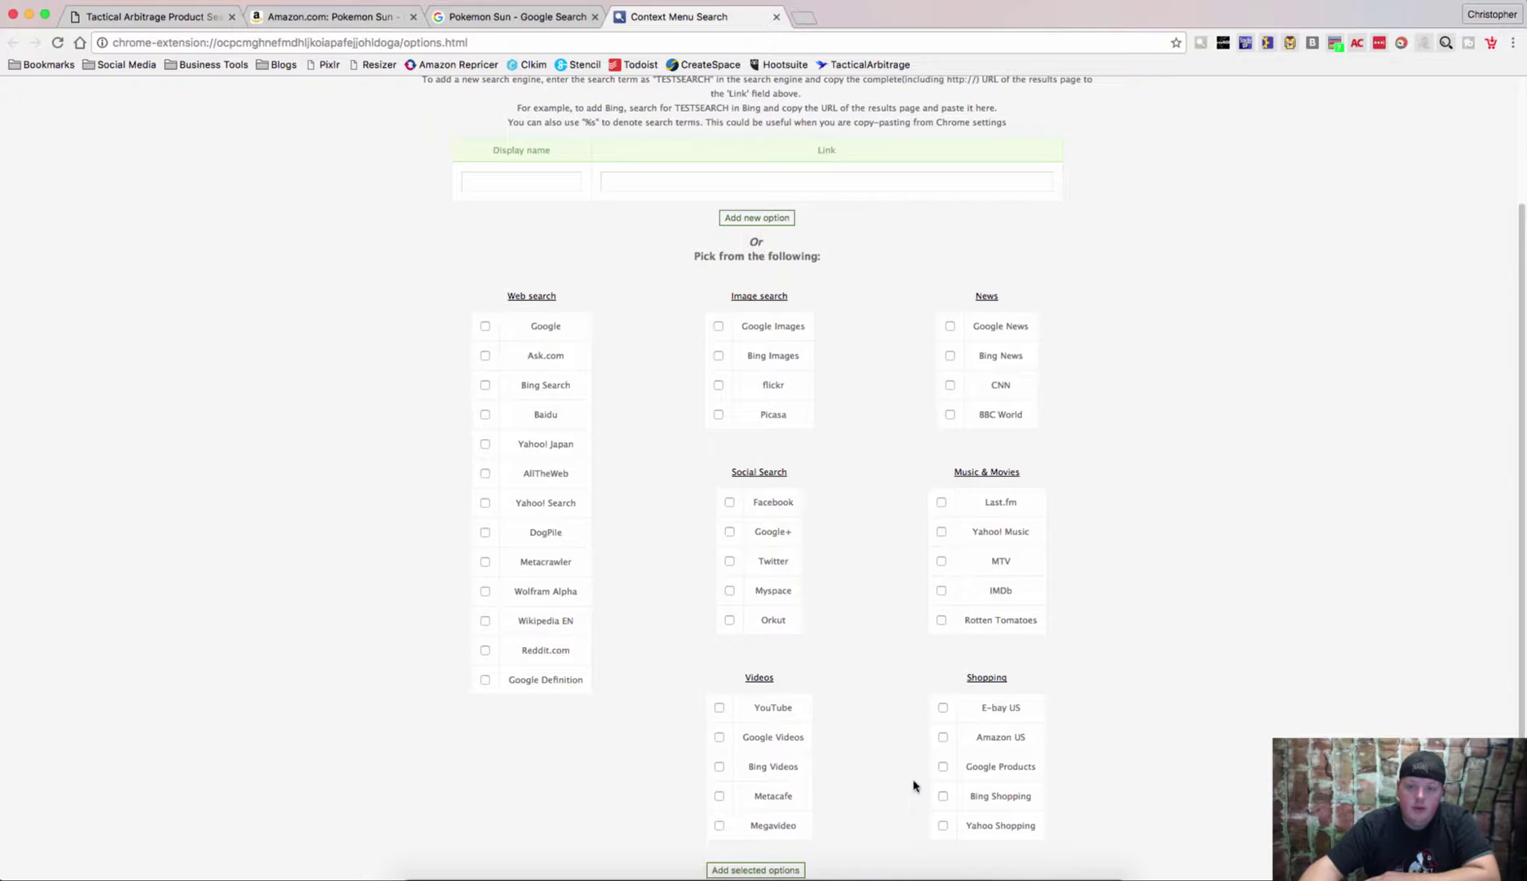
{"action": "scroll", "coordinate": [934, 637], "scroll_direction": "down", "scroll_amount": 1}
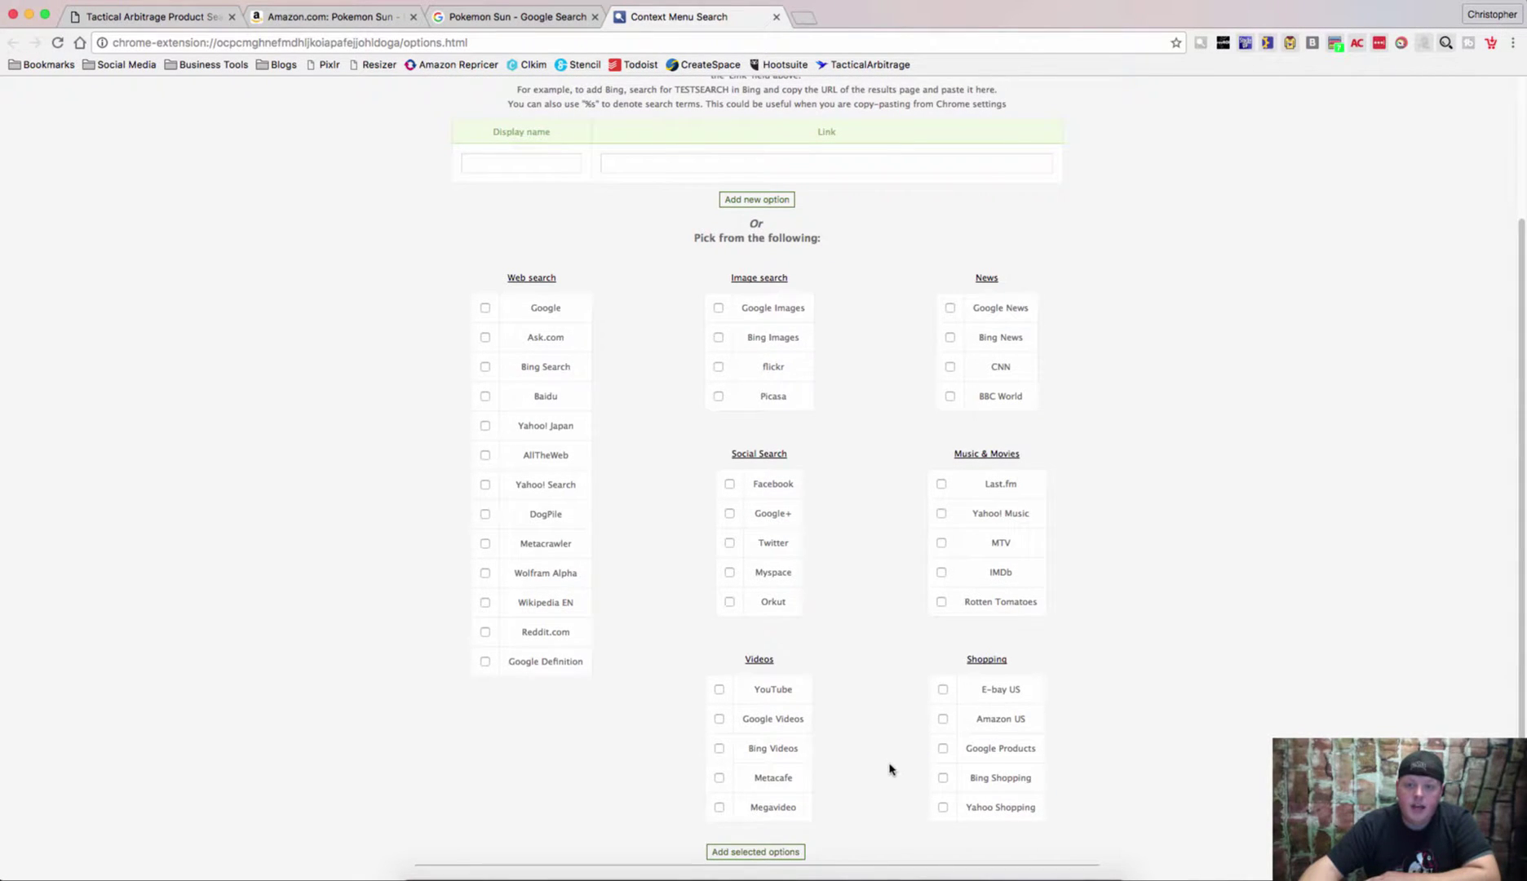
{"action": "scroll", "coordinate": [889, 769], "scroll_direction": "up", "scroll_amount": 3}
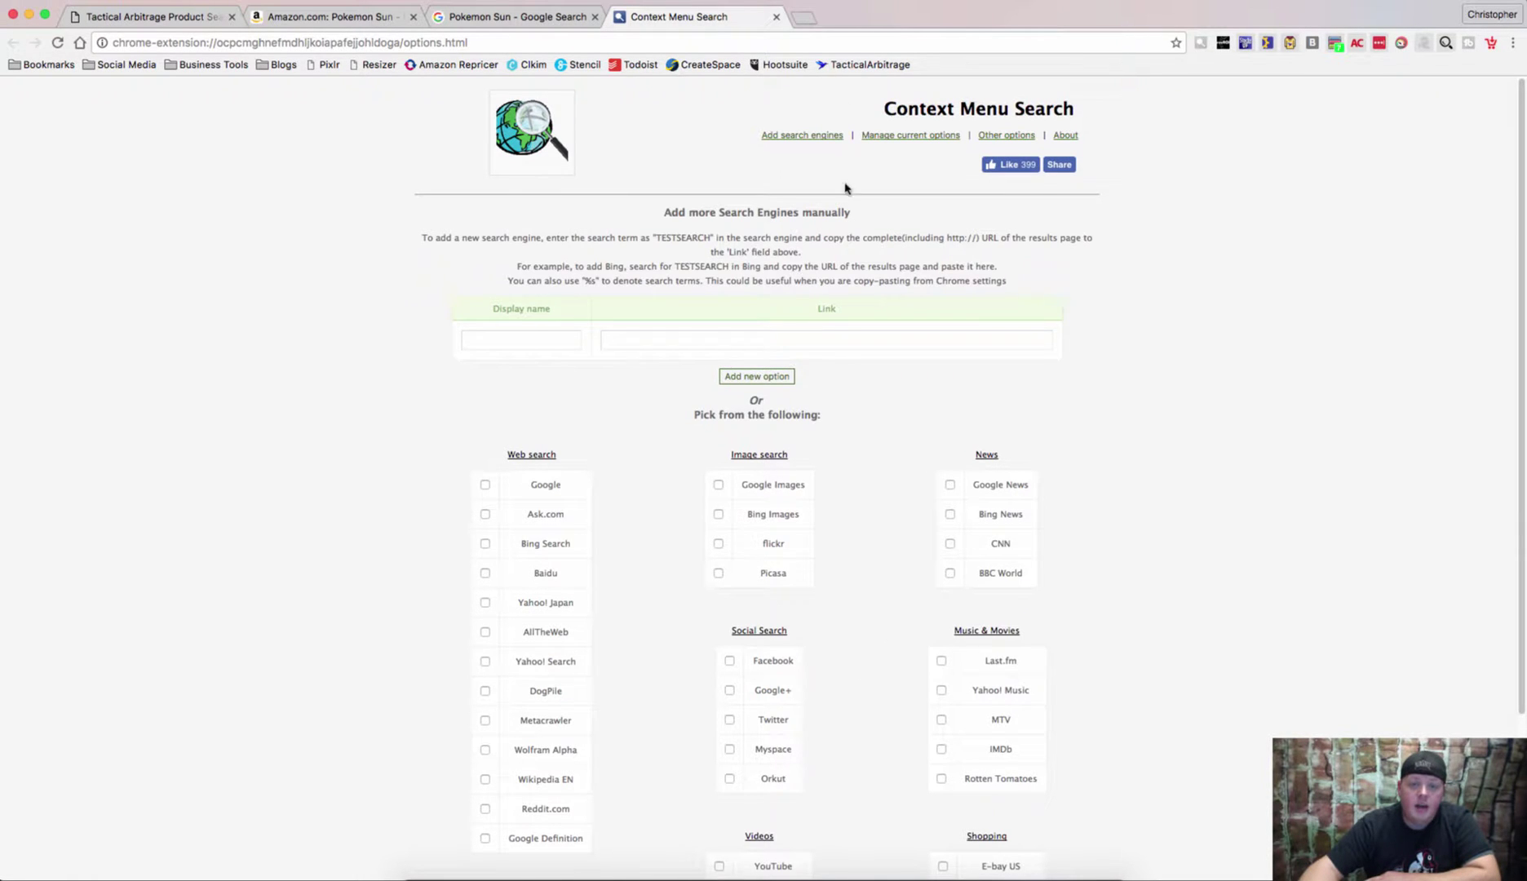
- Open sears.com in a new tab, search TESTSEARCH, and copy the results URL
{"action": "left_click", "coordinate": [804, 17]}
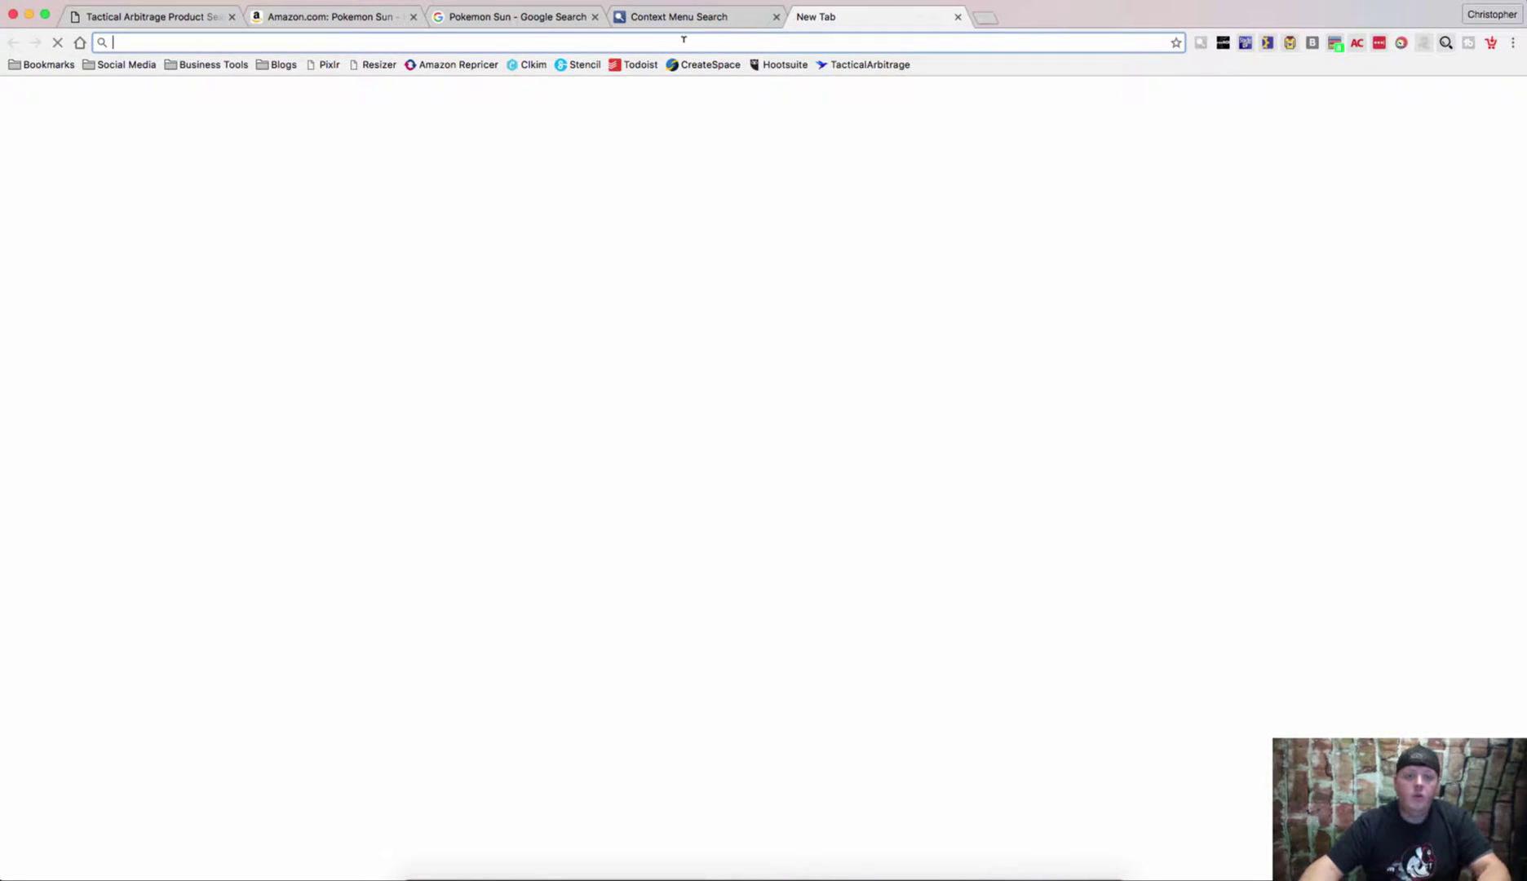
{"action": "type", "text": "sears.com"}
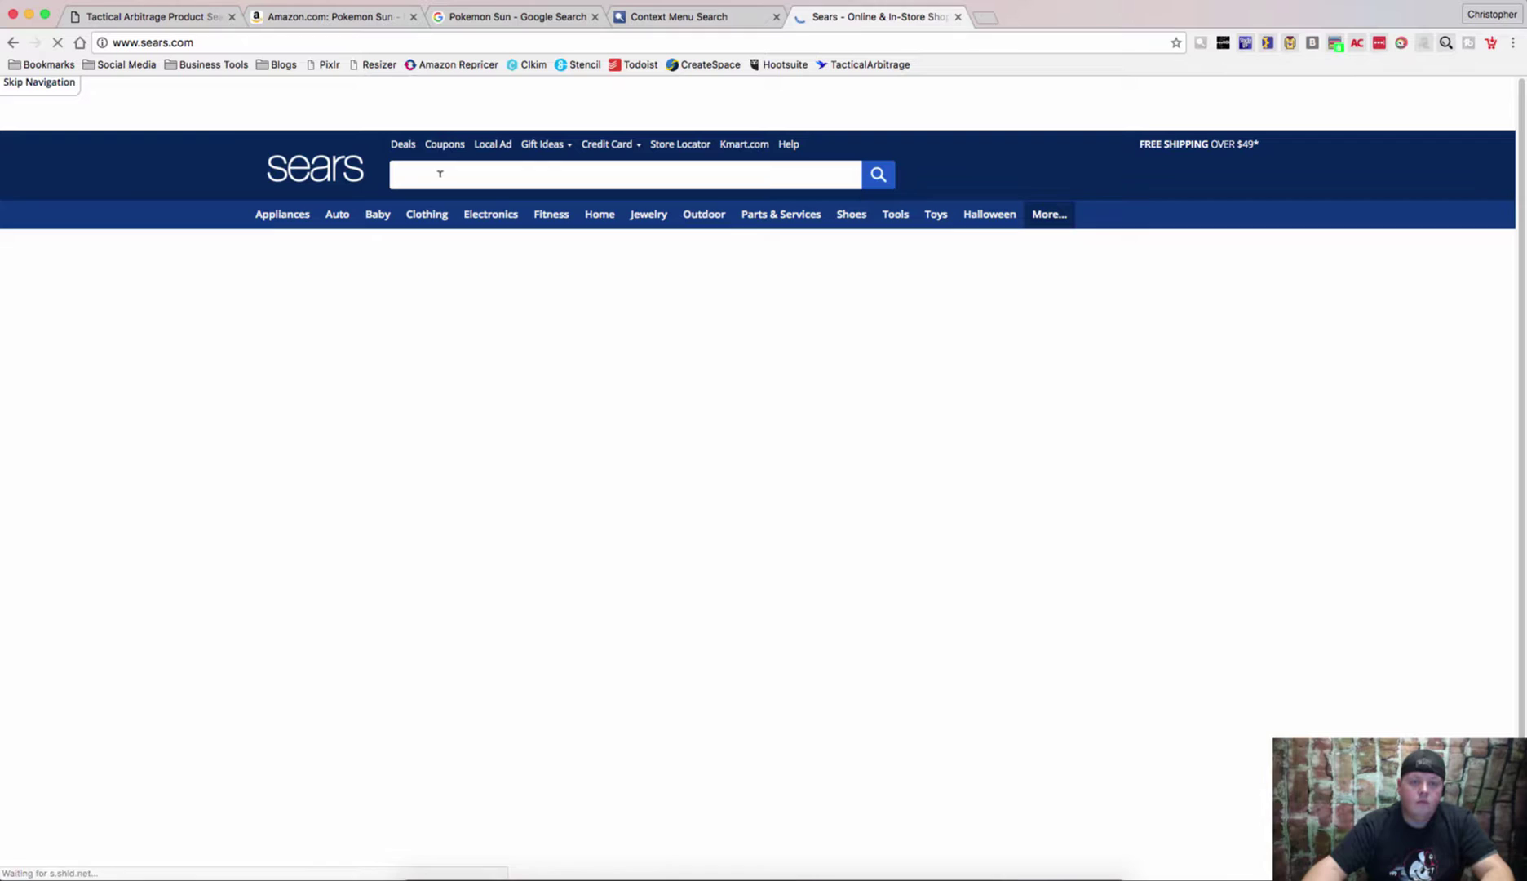
{"action": "left_click", "coordinate": [413, 172]}
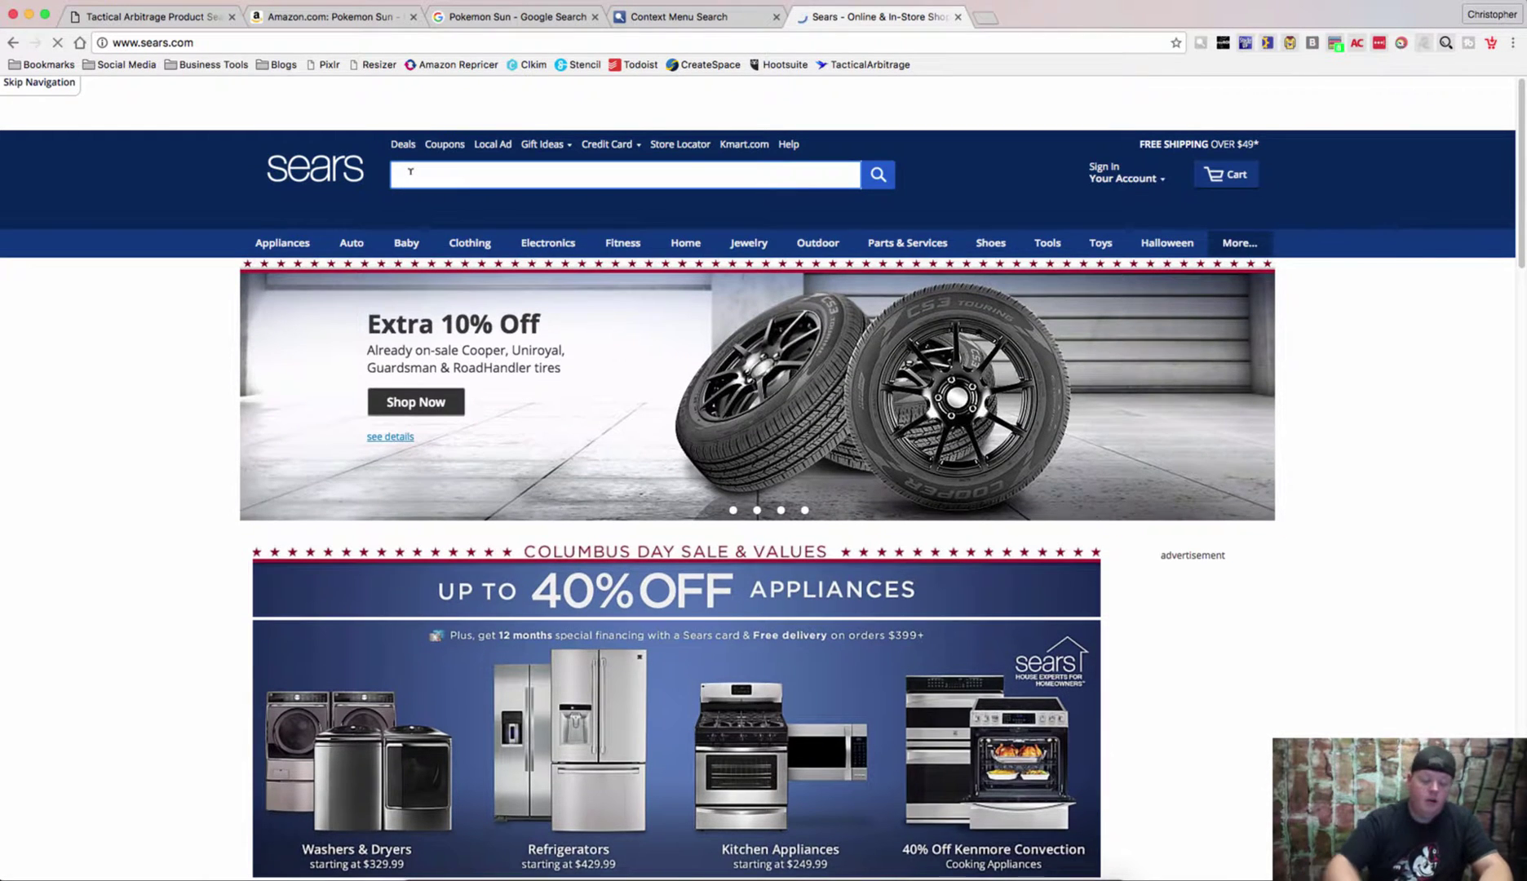
{"action": "type", "text": "TESTSEARCH"}
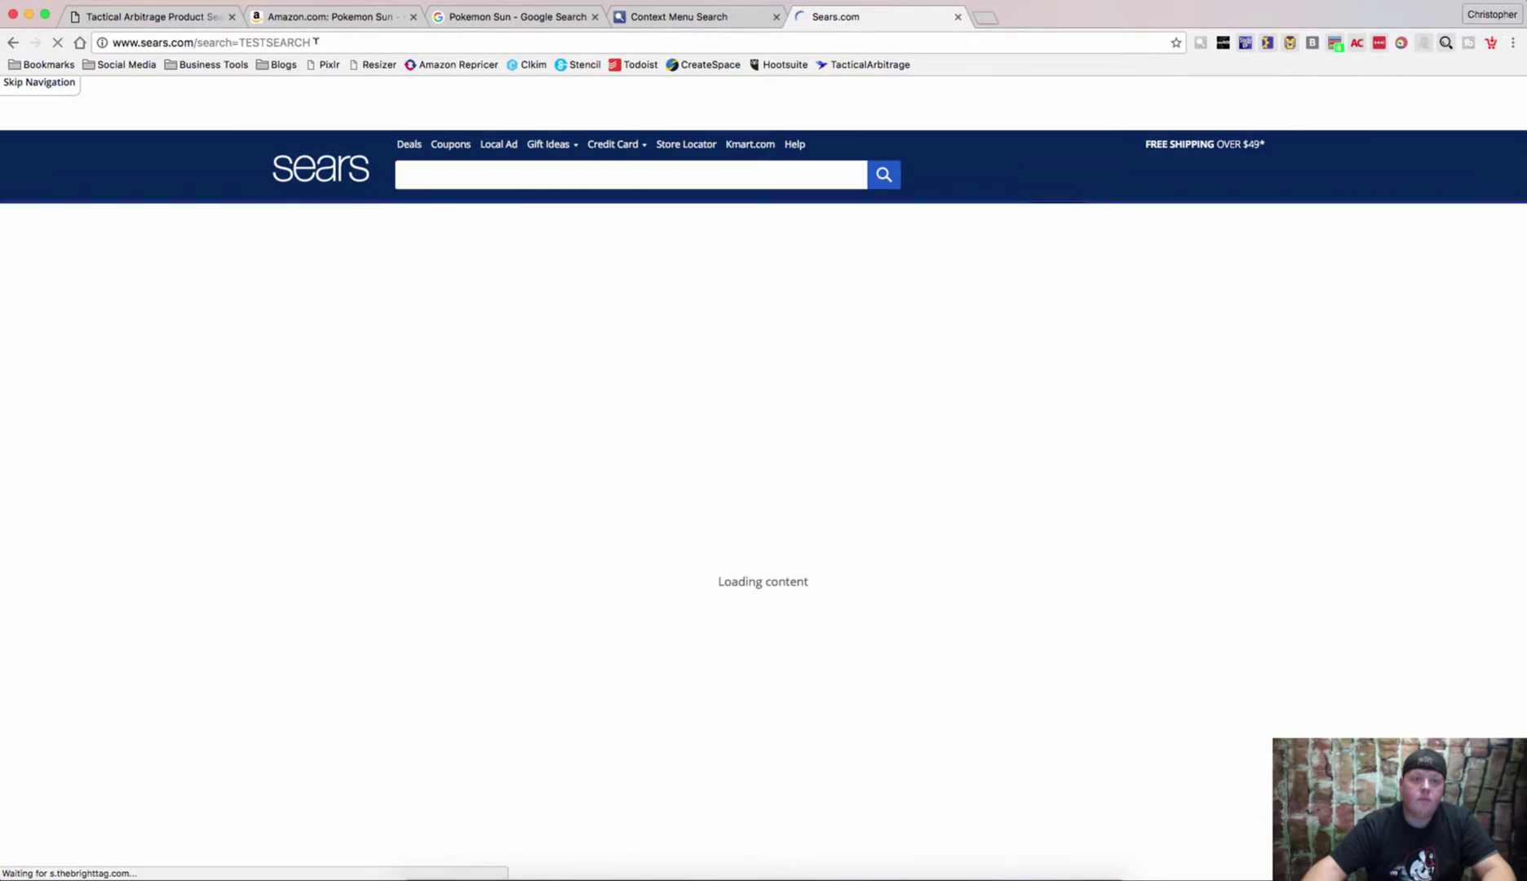
{"action": "left_click", "coordinate": [317, 43]}
{"action": "key", "text": "super+c"}
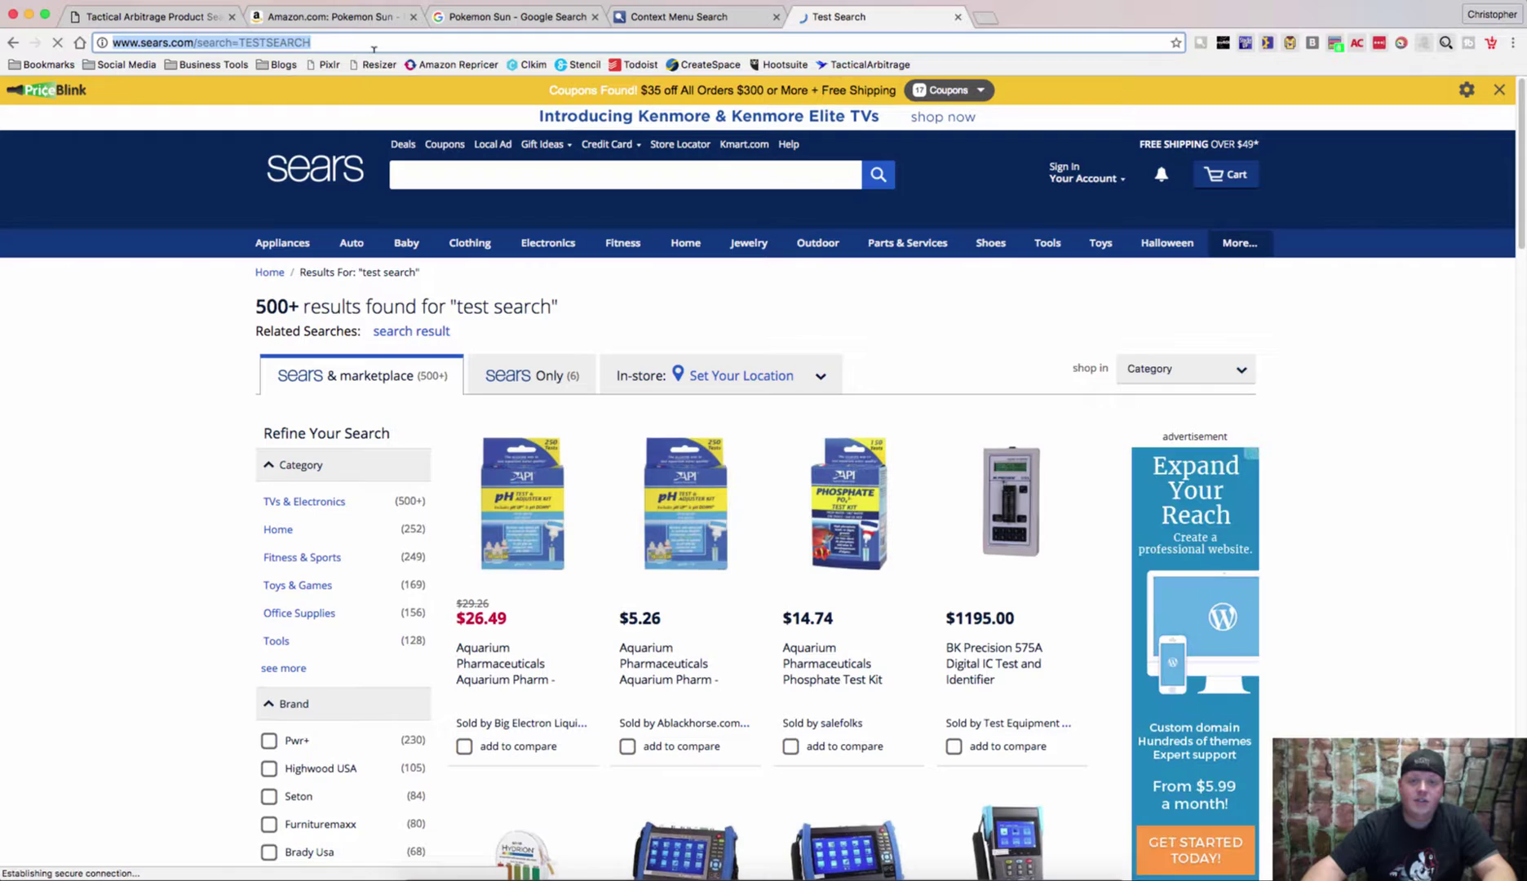
- Add a Sears option linking to the copied TESTSEARCH URL and save the config
{"action": "left_click", "coordinate": [644, 17]}
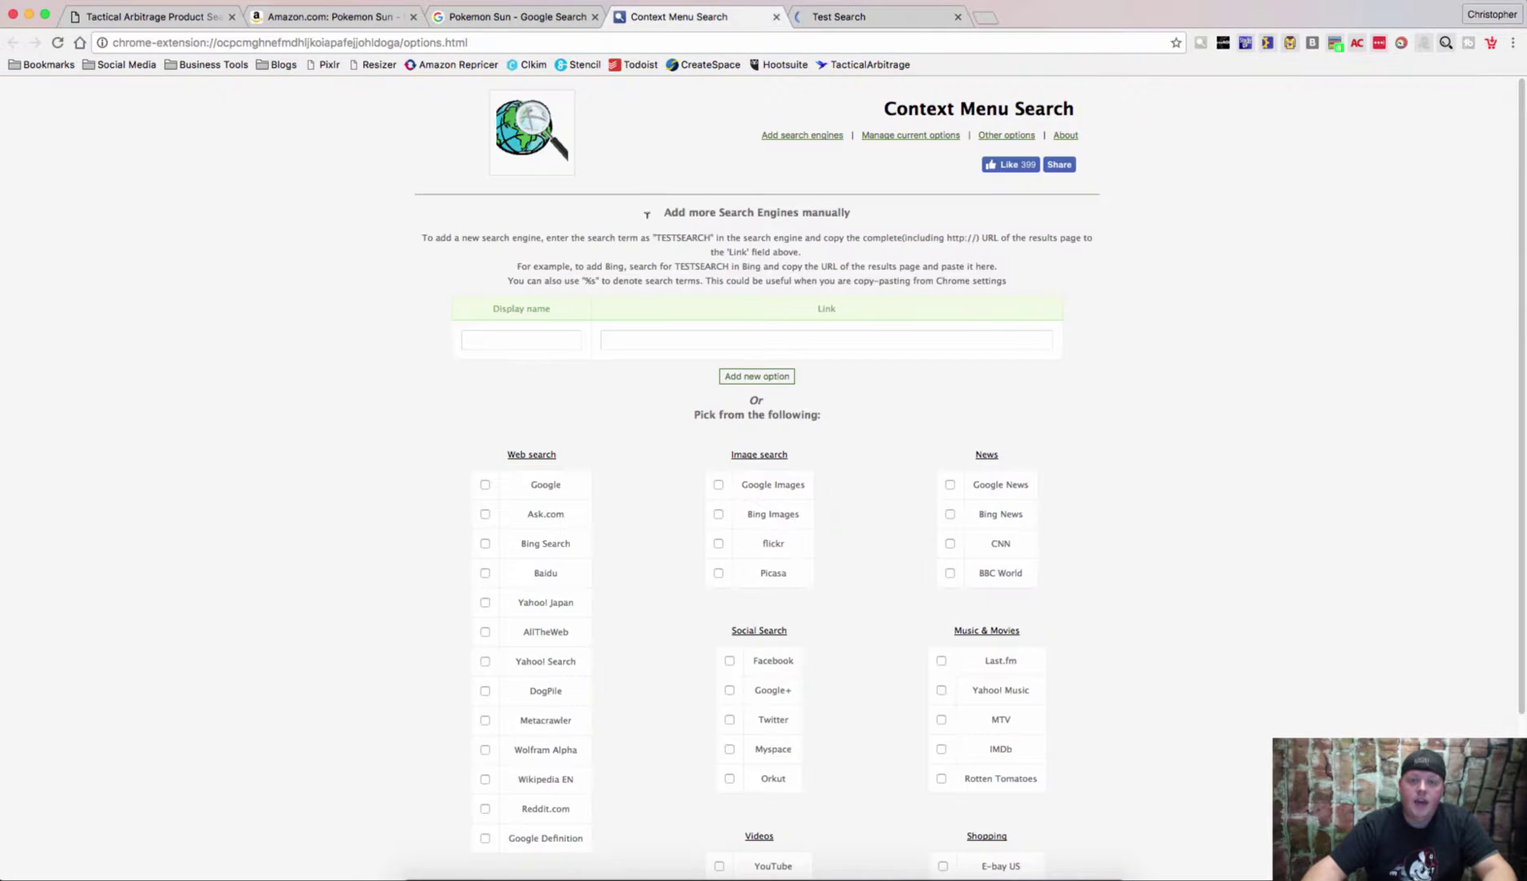
{"action": "left_click", "coordinate": [510, 341]}
{"action": "type", "text": "Sears"}
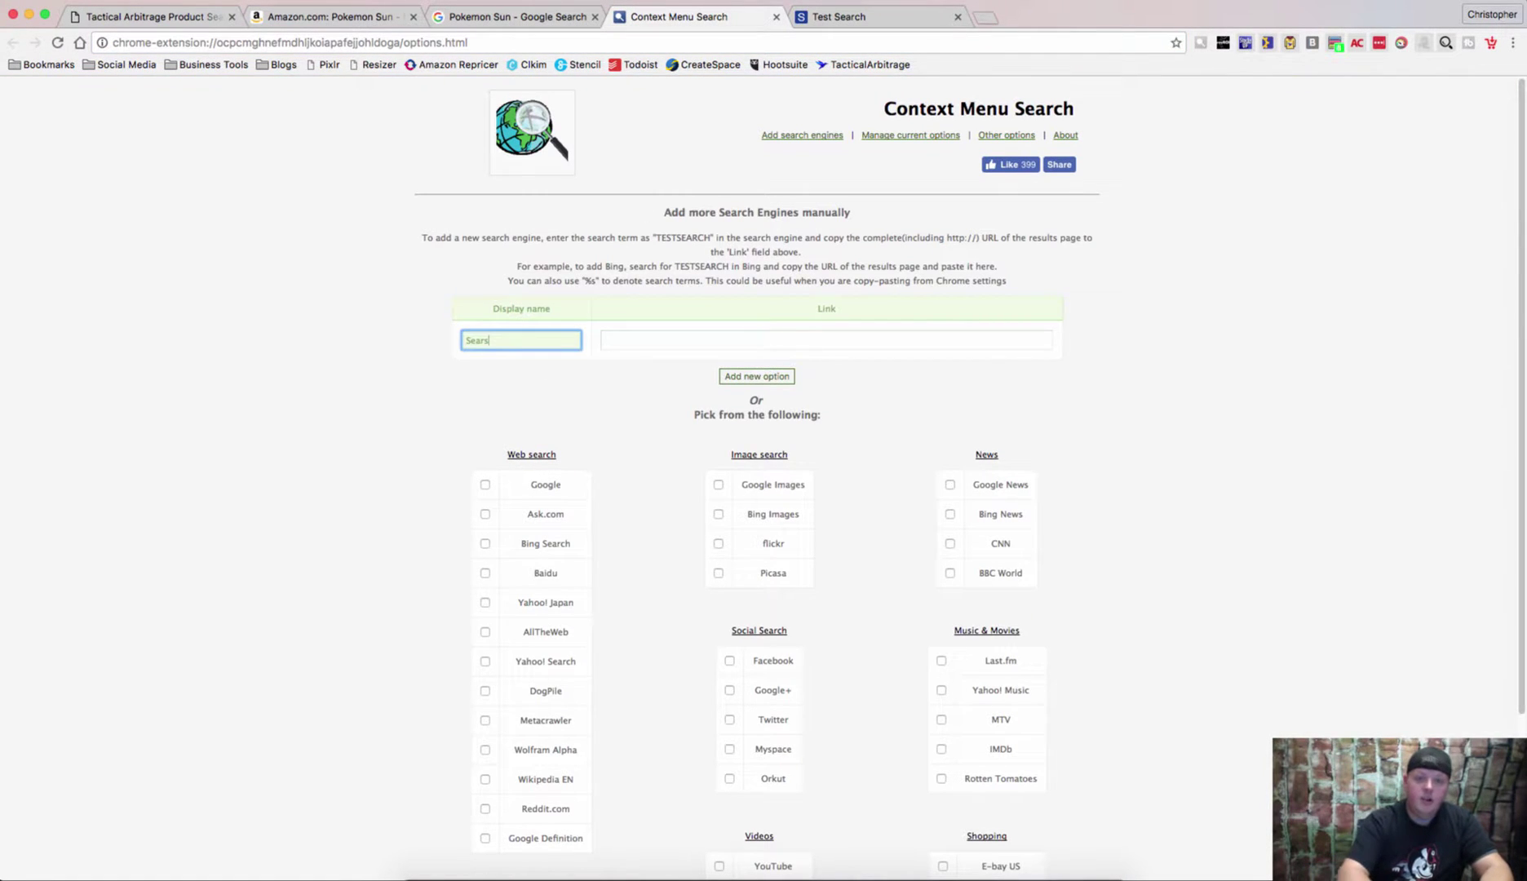
{"action": "left_click", "coordinate": [826, 340]}
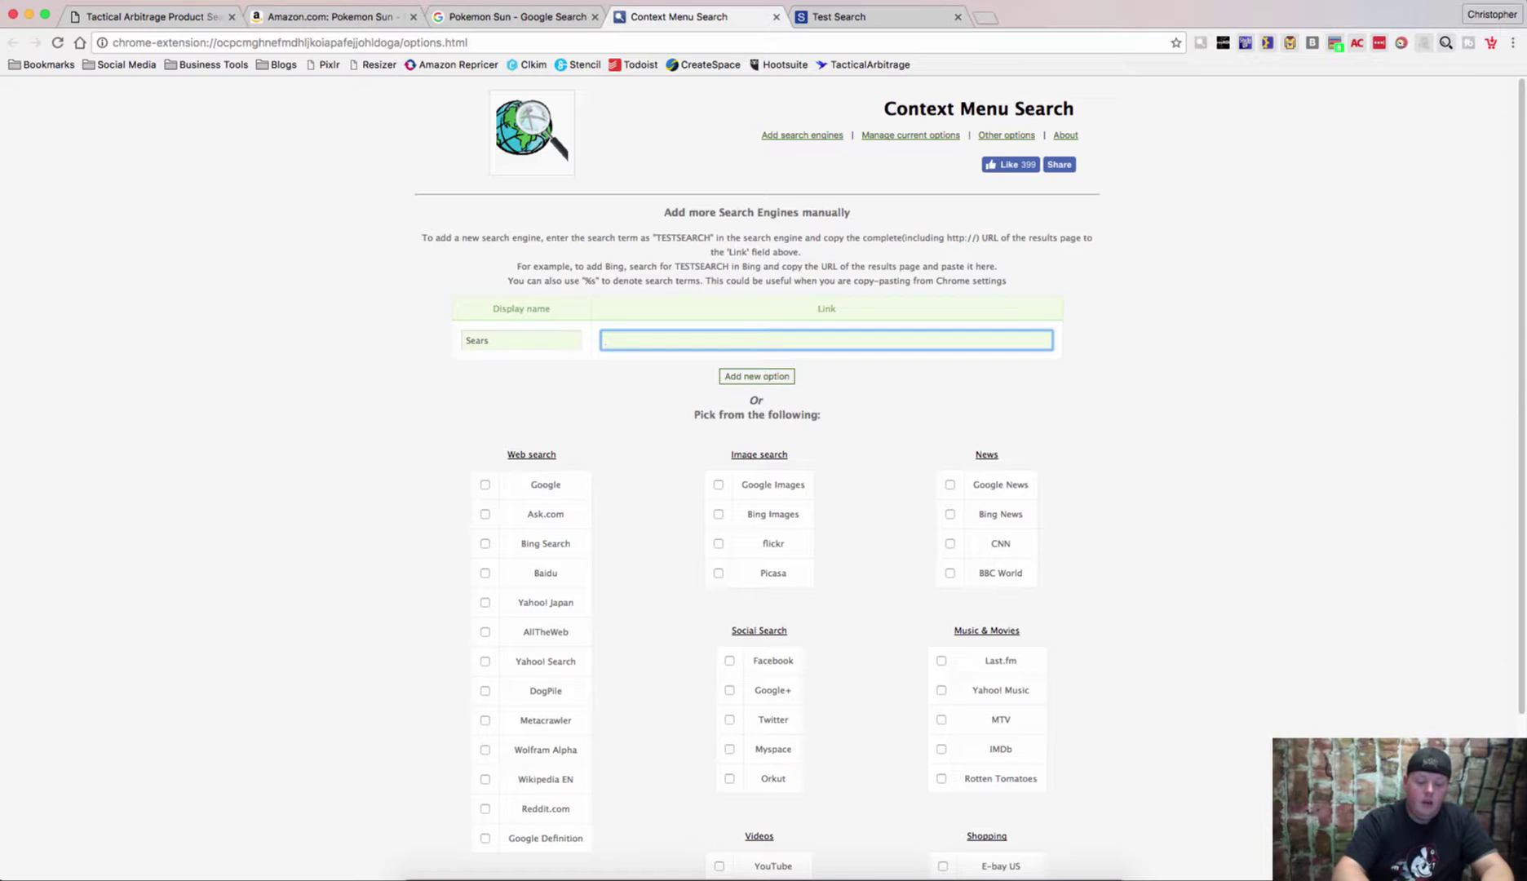
{"action": "key", "text": "super+v"}
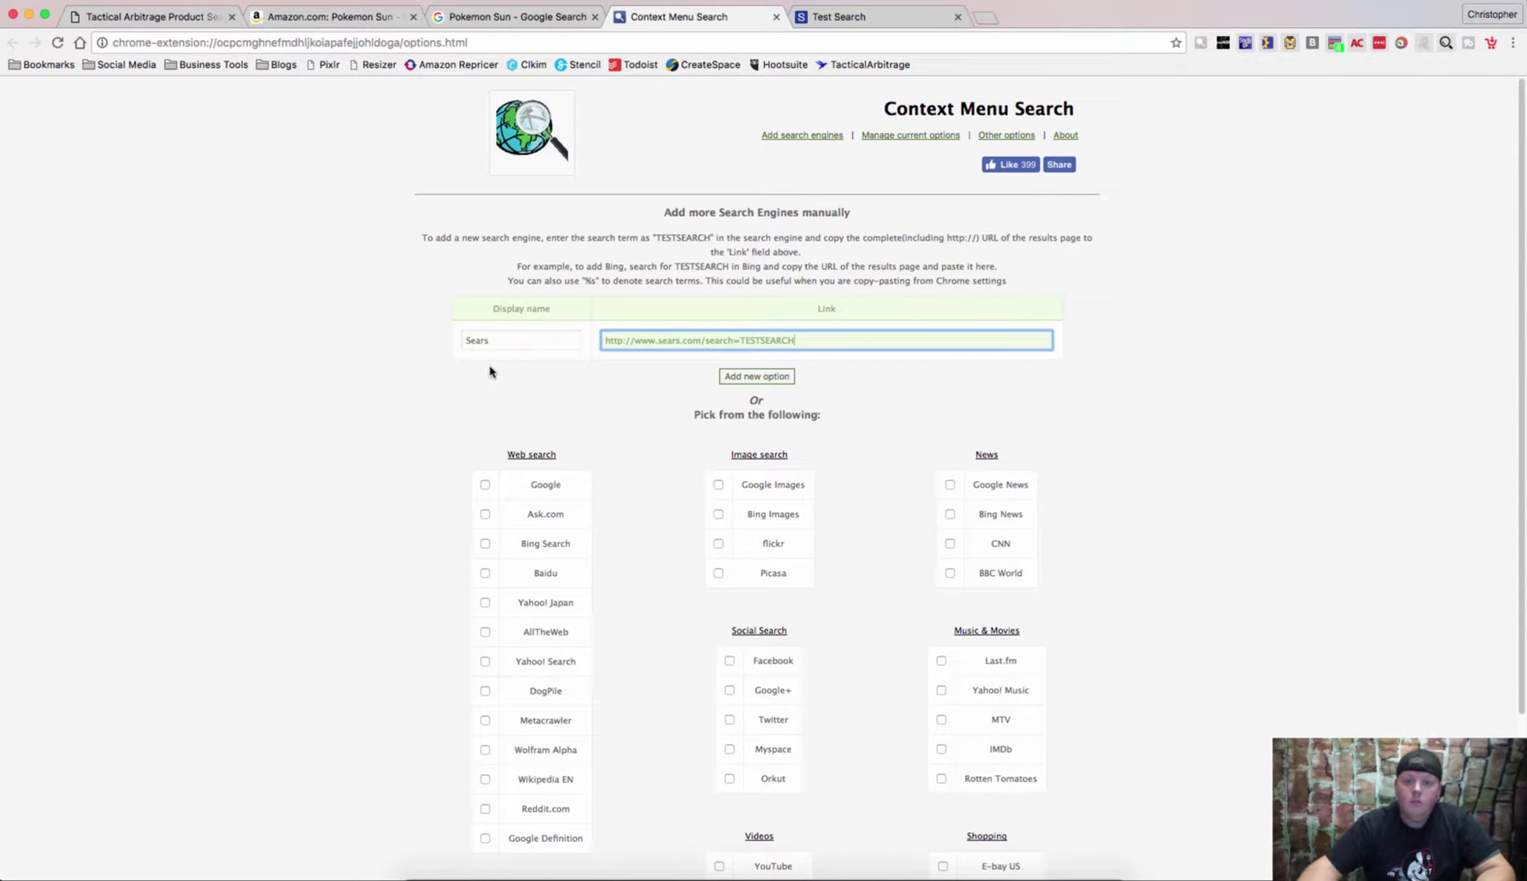
{"action": "left_click", "coordinate": [755, 380]}
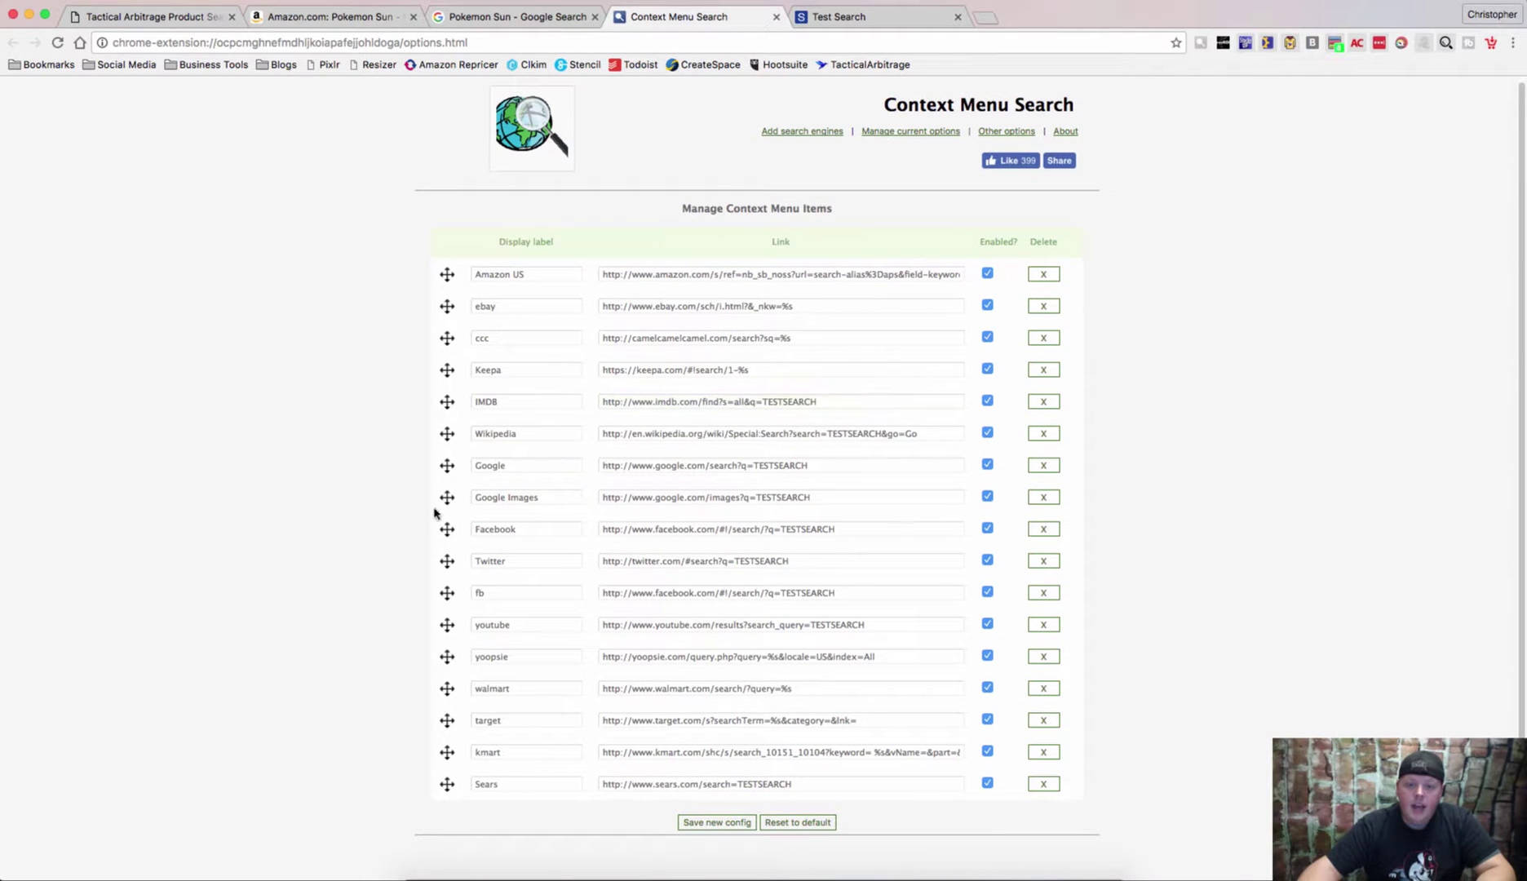
{"action": "scroll", "coordinate": [514, 798], "scroll_direction": "up", "scroll_amount": 1}
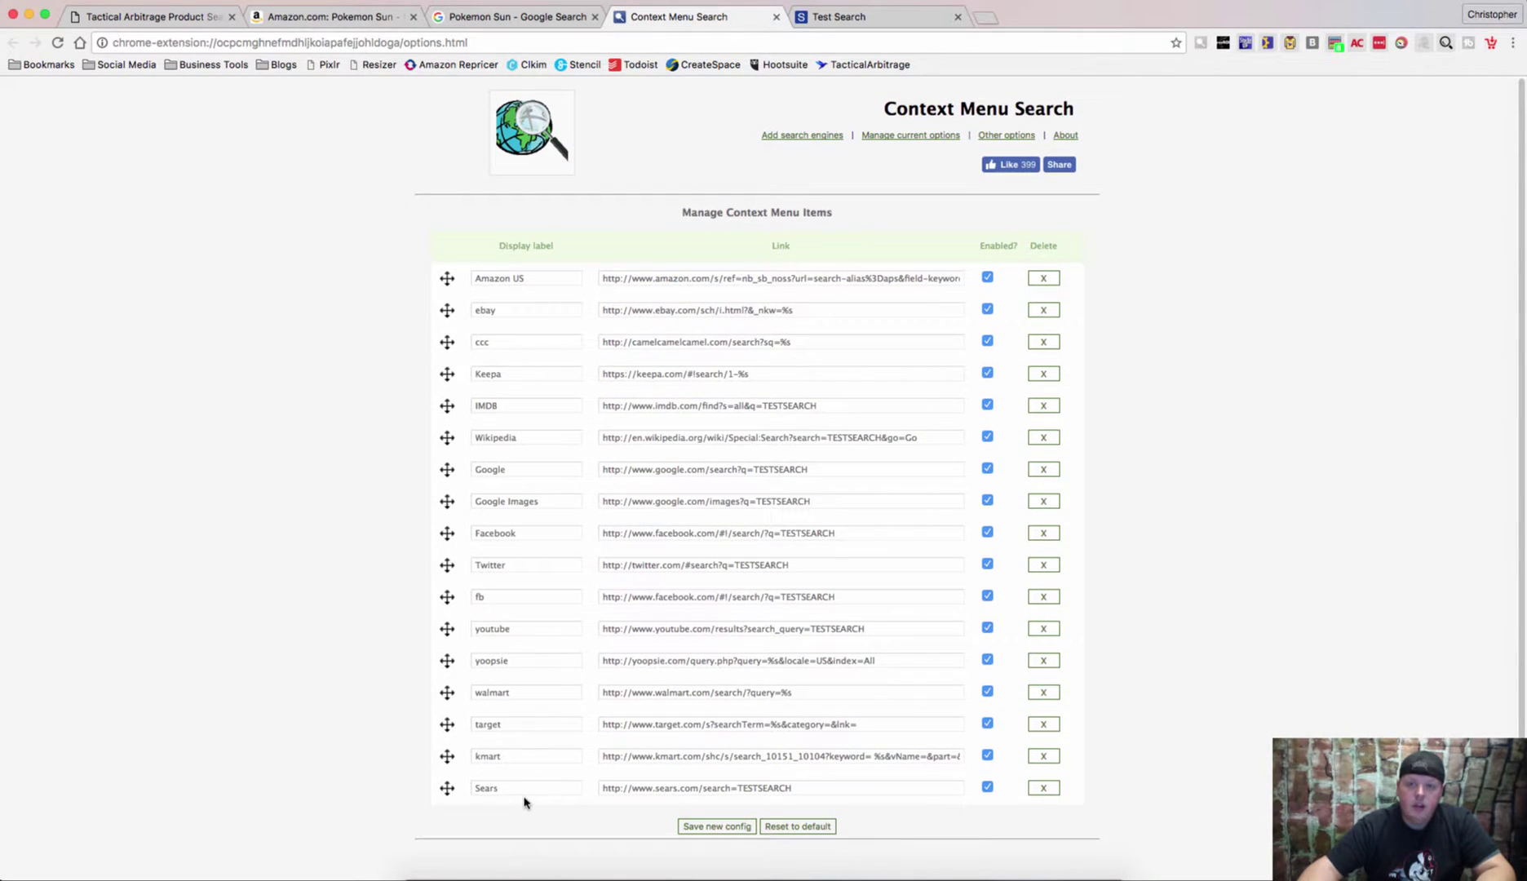
{"action": "left_click", "coordinate": [718, 826]}
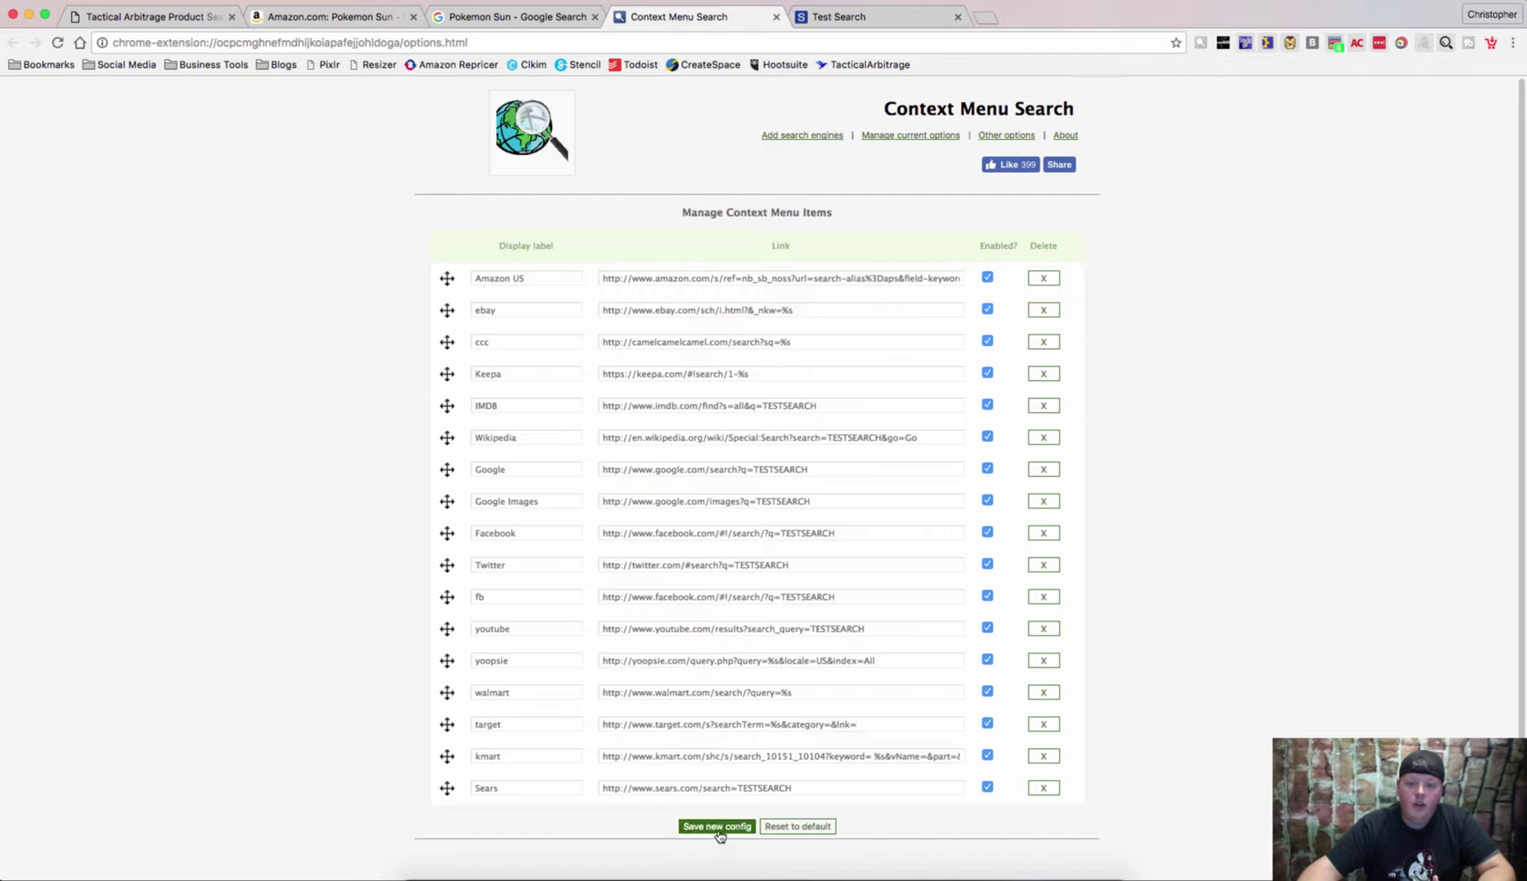
- Load hanes.com in the Sears tab, search TESTSEARCH, and copy the results URL
{"action": "left_click", "coordinate": [857, 17]}
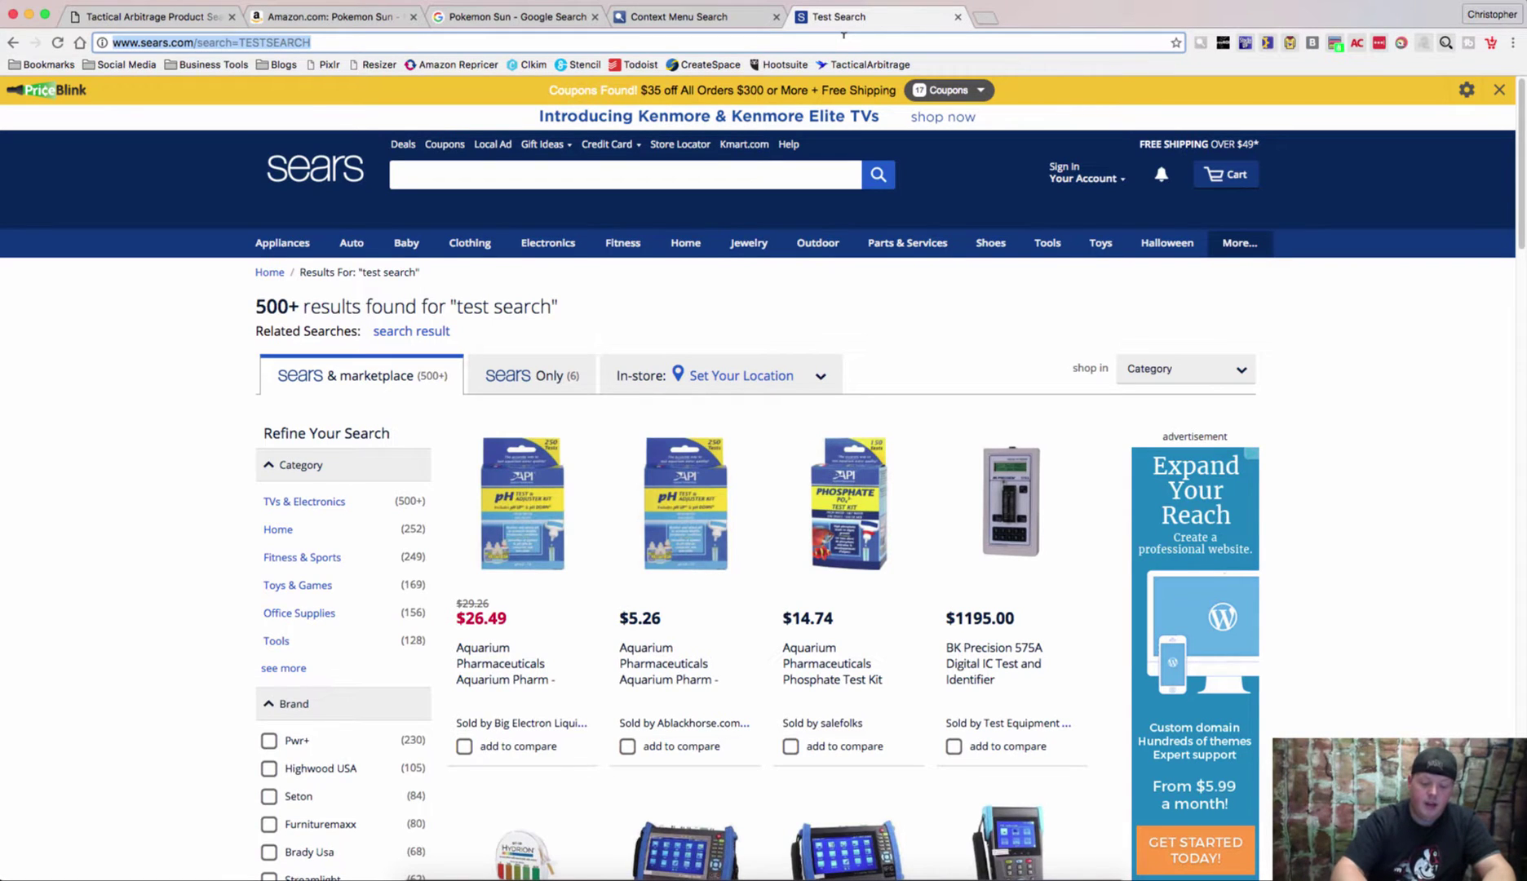
{"action": "type", "text": "hanes.com"}
{"action": "key", "text": "Return"}
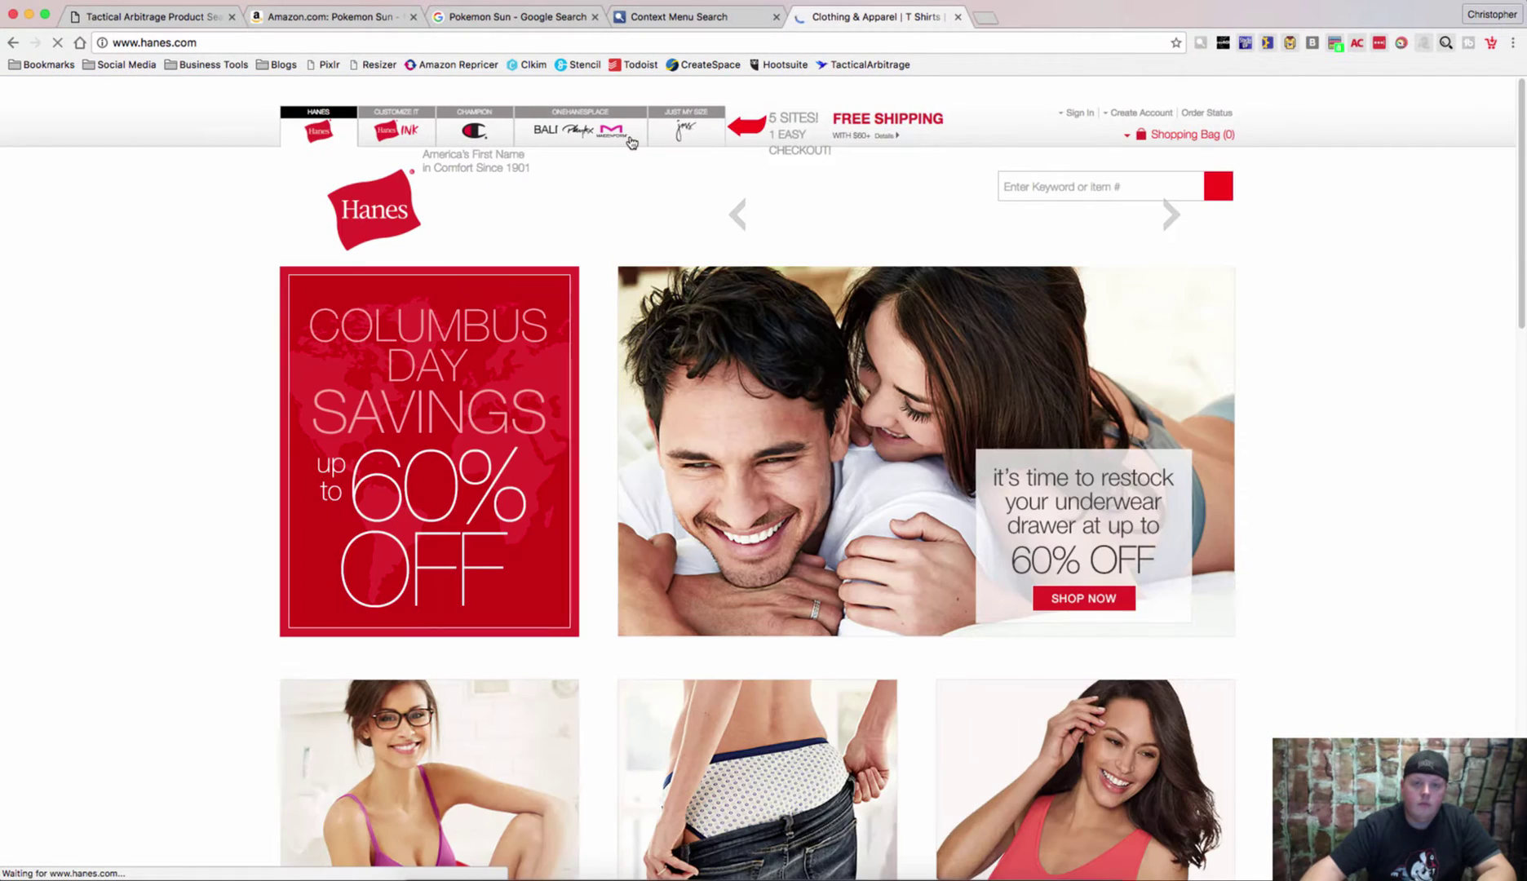
{"action": "left_click", "coordinate": [1046, 184]}
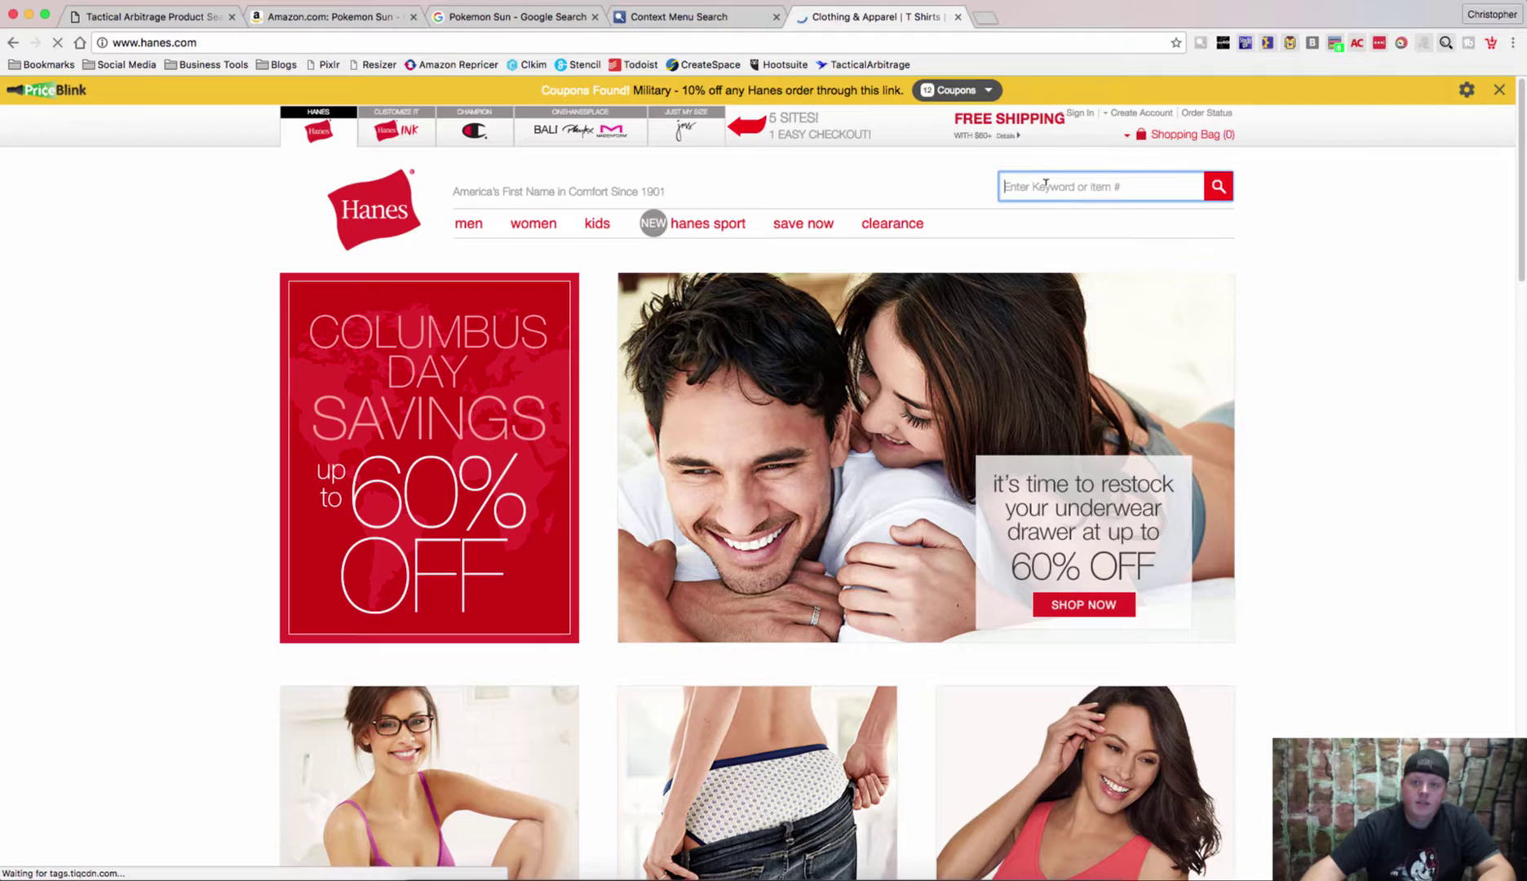
{"action": "type", "text": "TESTSE"}
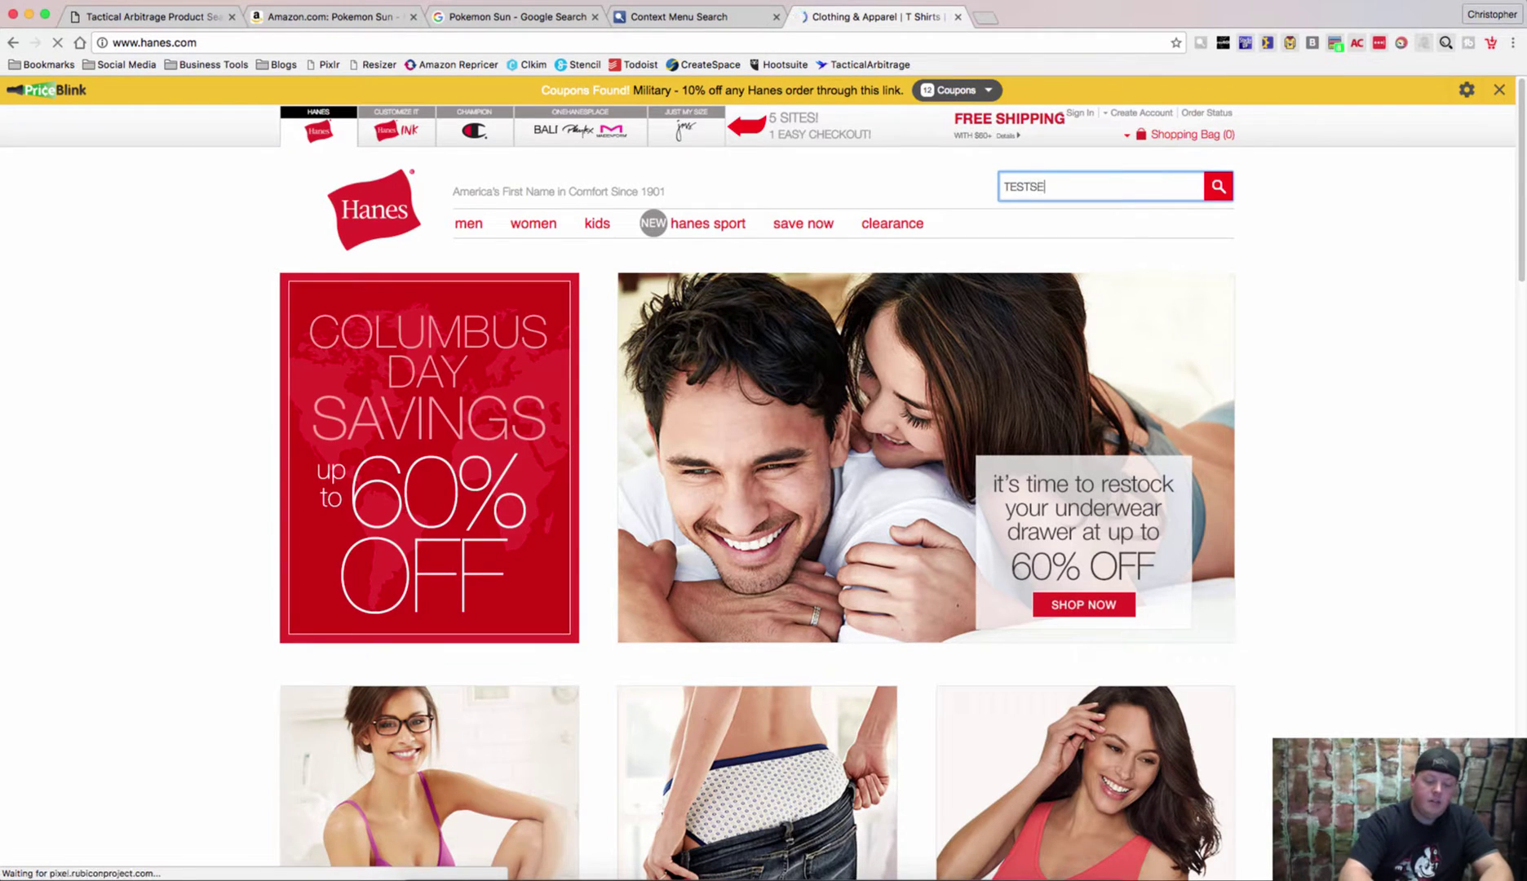
{"action": "type", "text": "ARCH"}
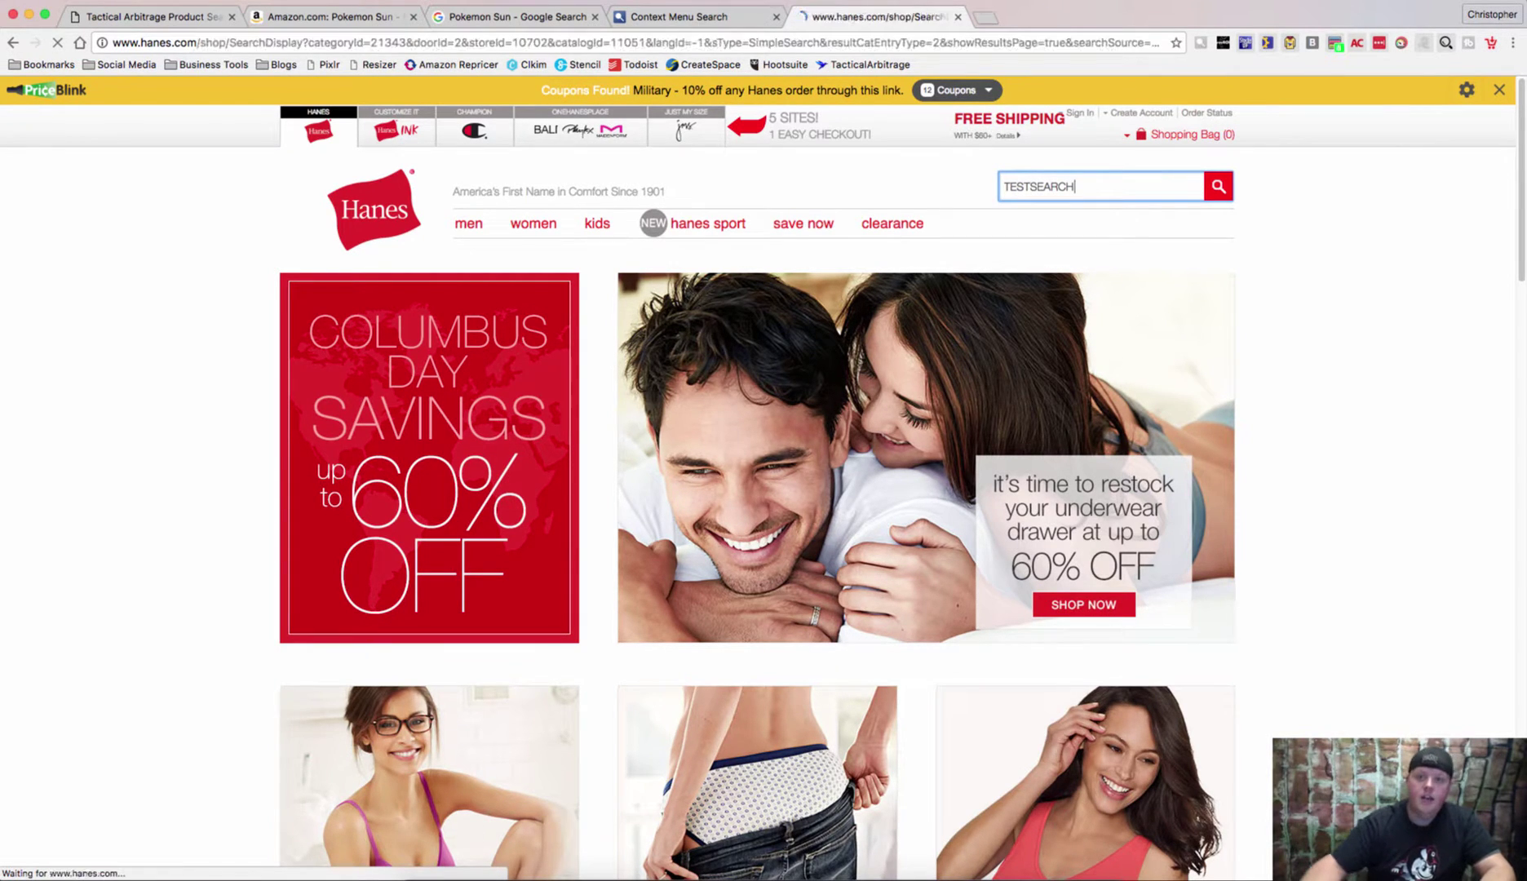
{"action": "key", "text": "Return"}
{"action": "left_click", "coordinate": [607, 42]}
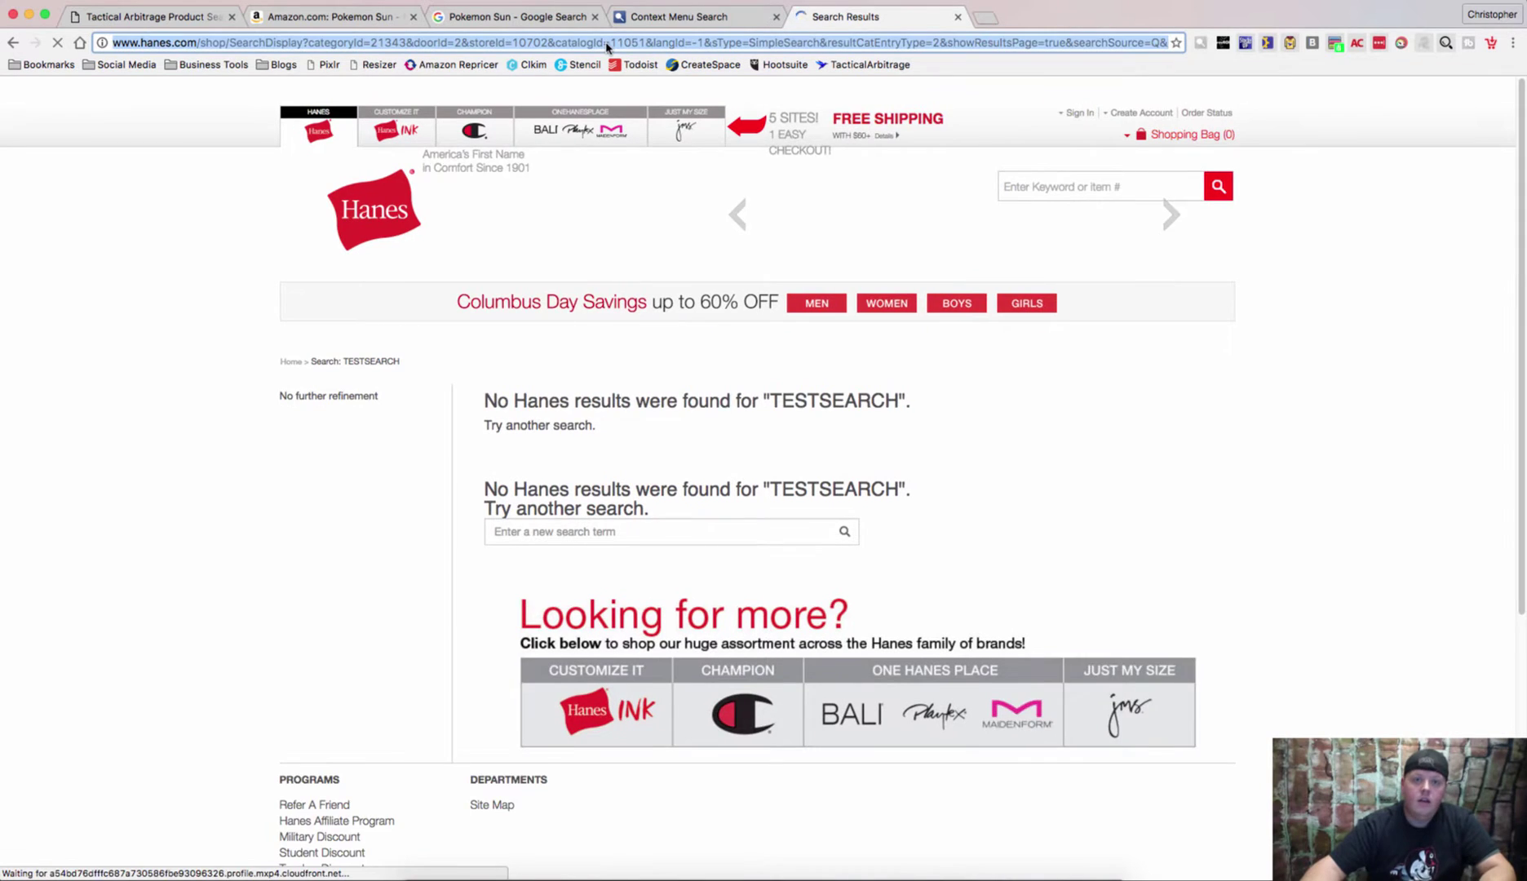
{"action": "left_click", "coordinate": [650, 20]}
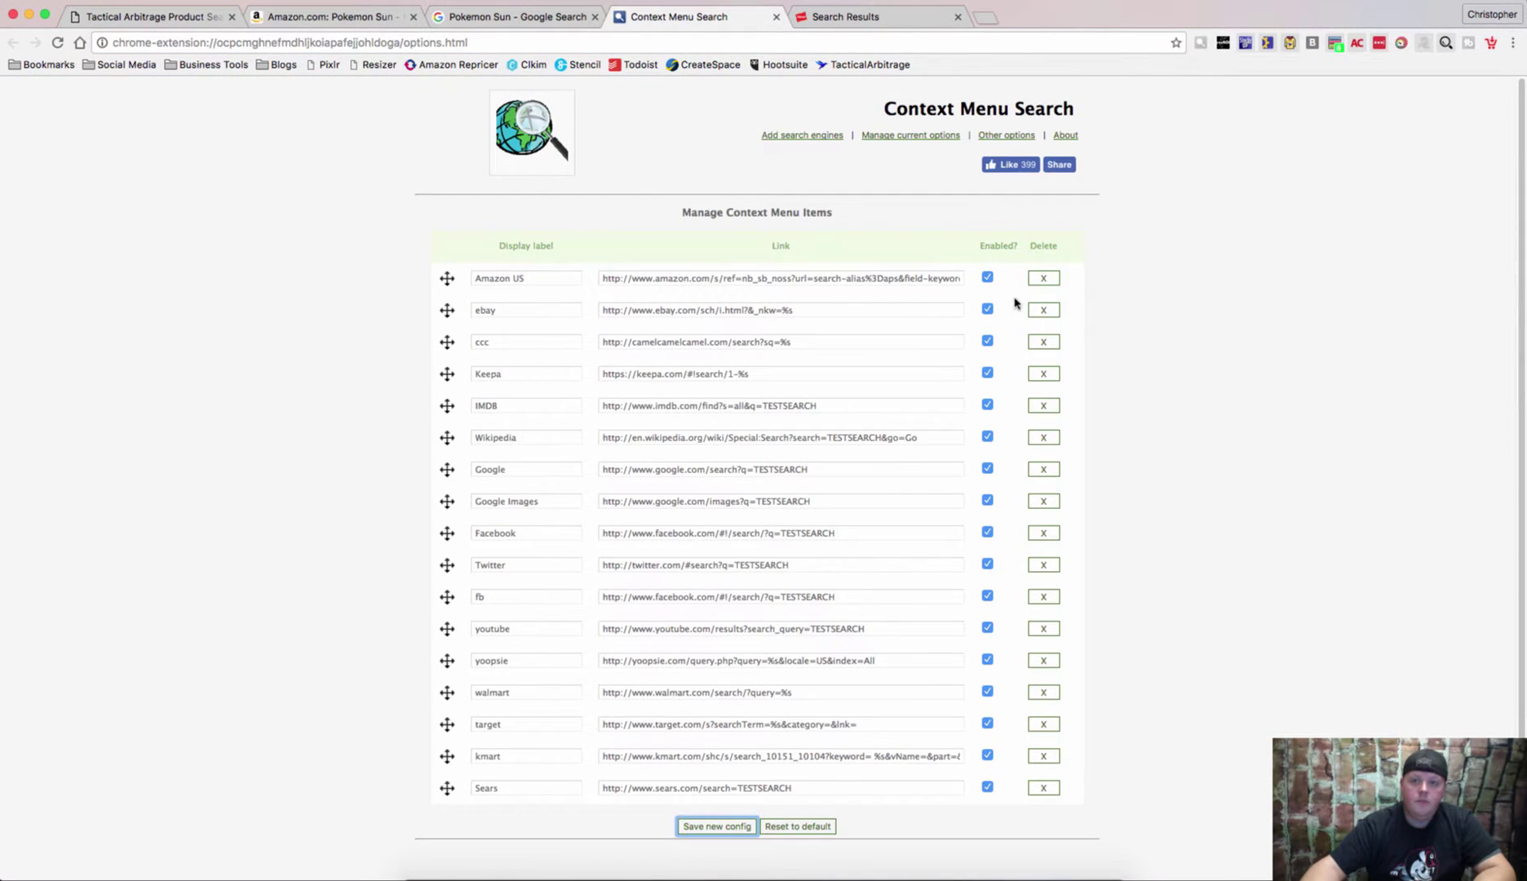
- Add a Hanes option linking to the copied Hanes TESTSEARCH results URL
{"action": "left_click", "coordinate": [803, 135]}
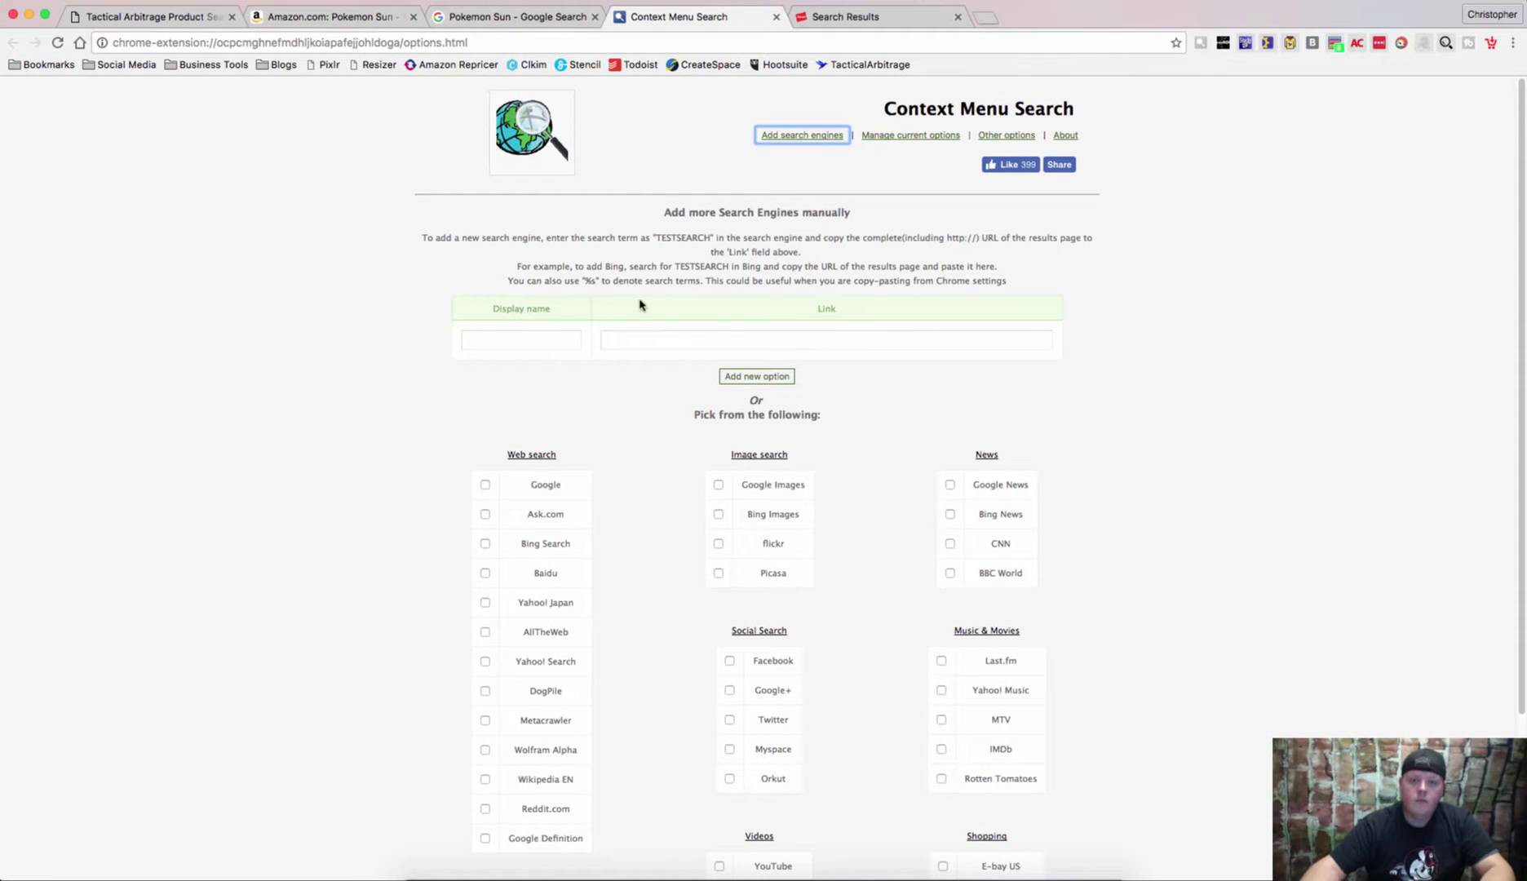
{"action": "left_click", "coordinate": [538, 337]}
{"action": "type", "text": "Hanes"}
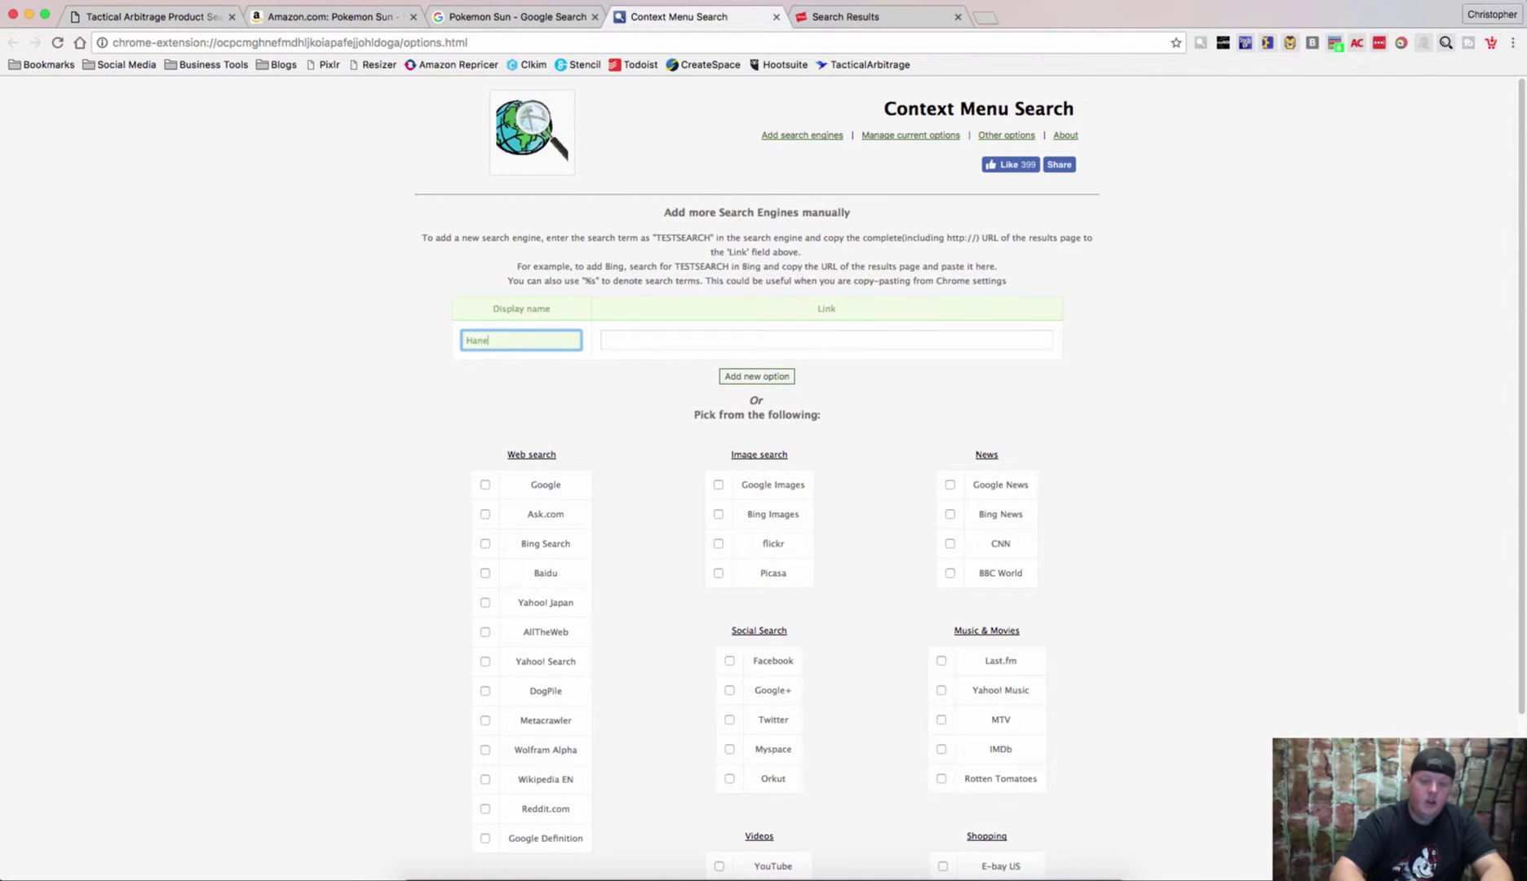
{"action": "key", "text": "Tab"}
{"action": "key", "text": "super+v"}
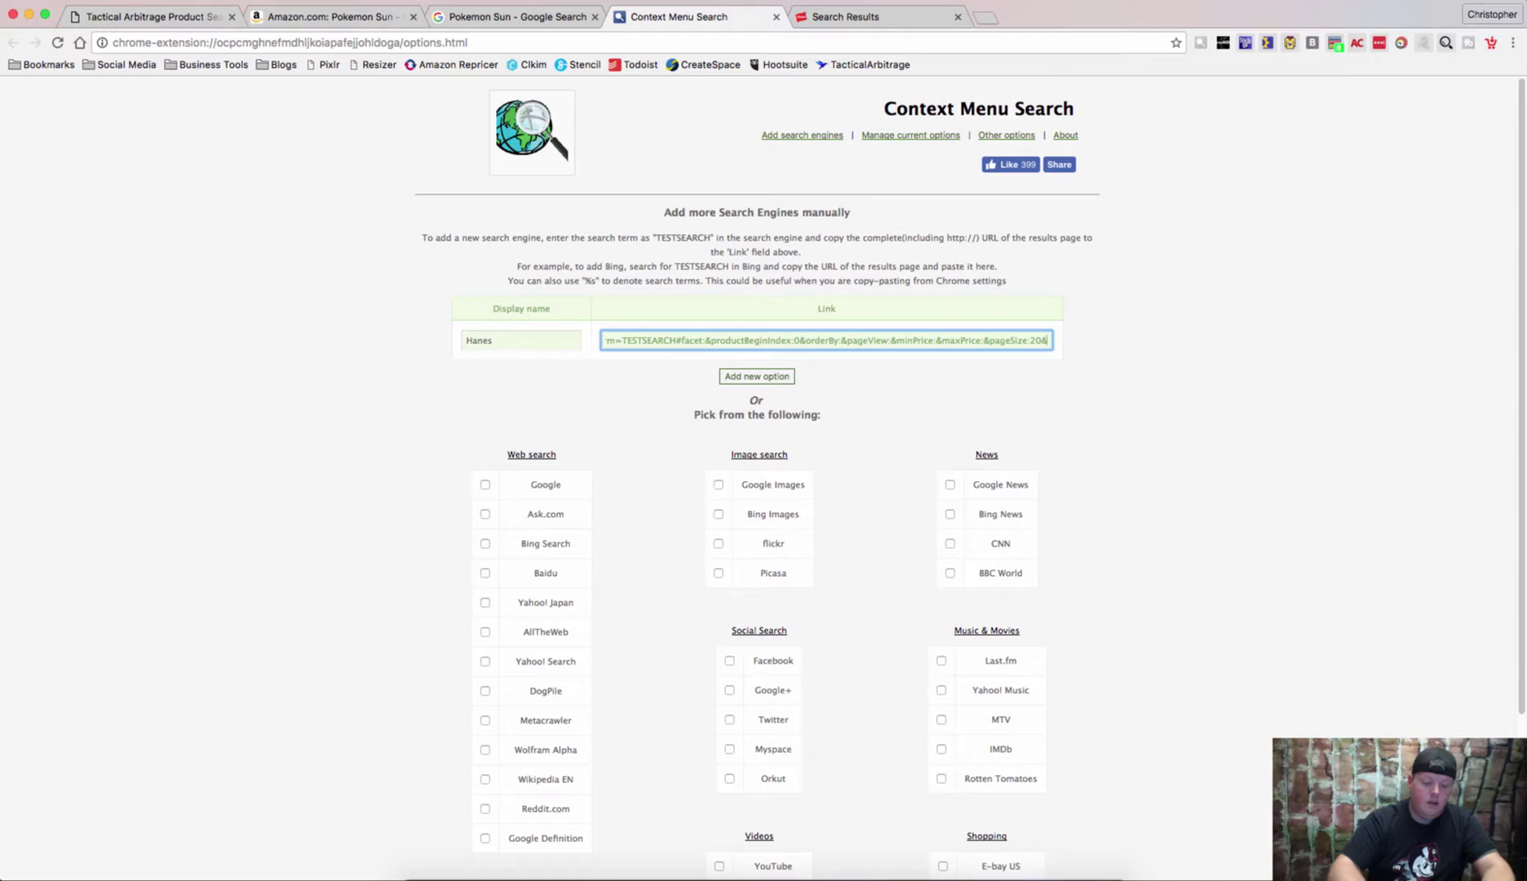
{"action": "left_click", "coordinate": [743, 379]}
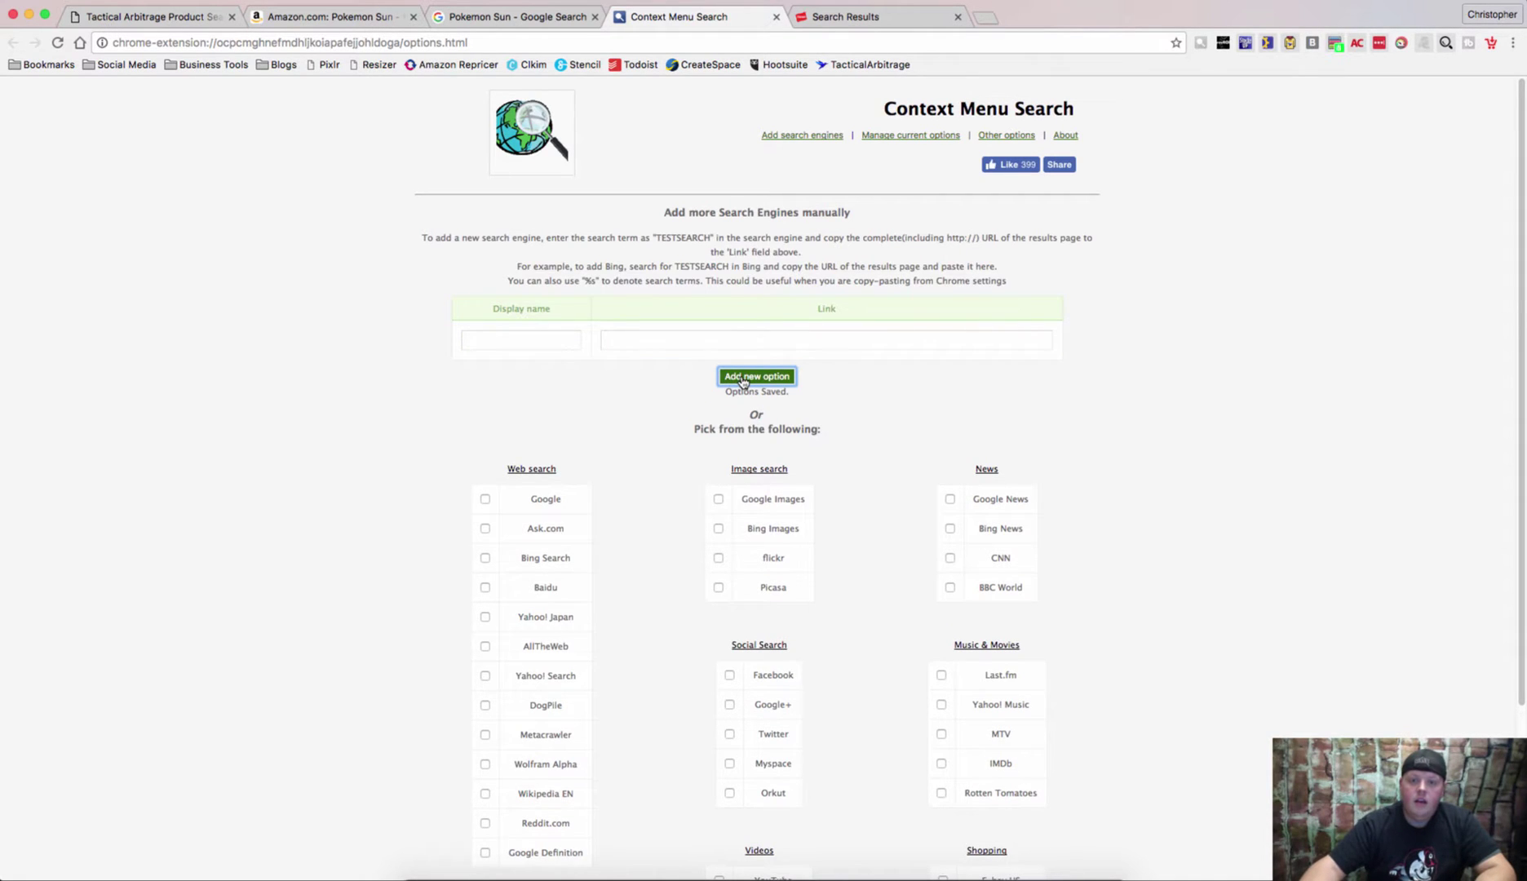
{"action": "scroll", "coordinate": [983, 441], "scroll_direction": "down", "scroll_amount": 1}
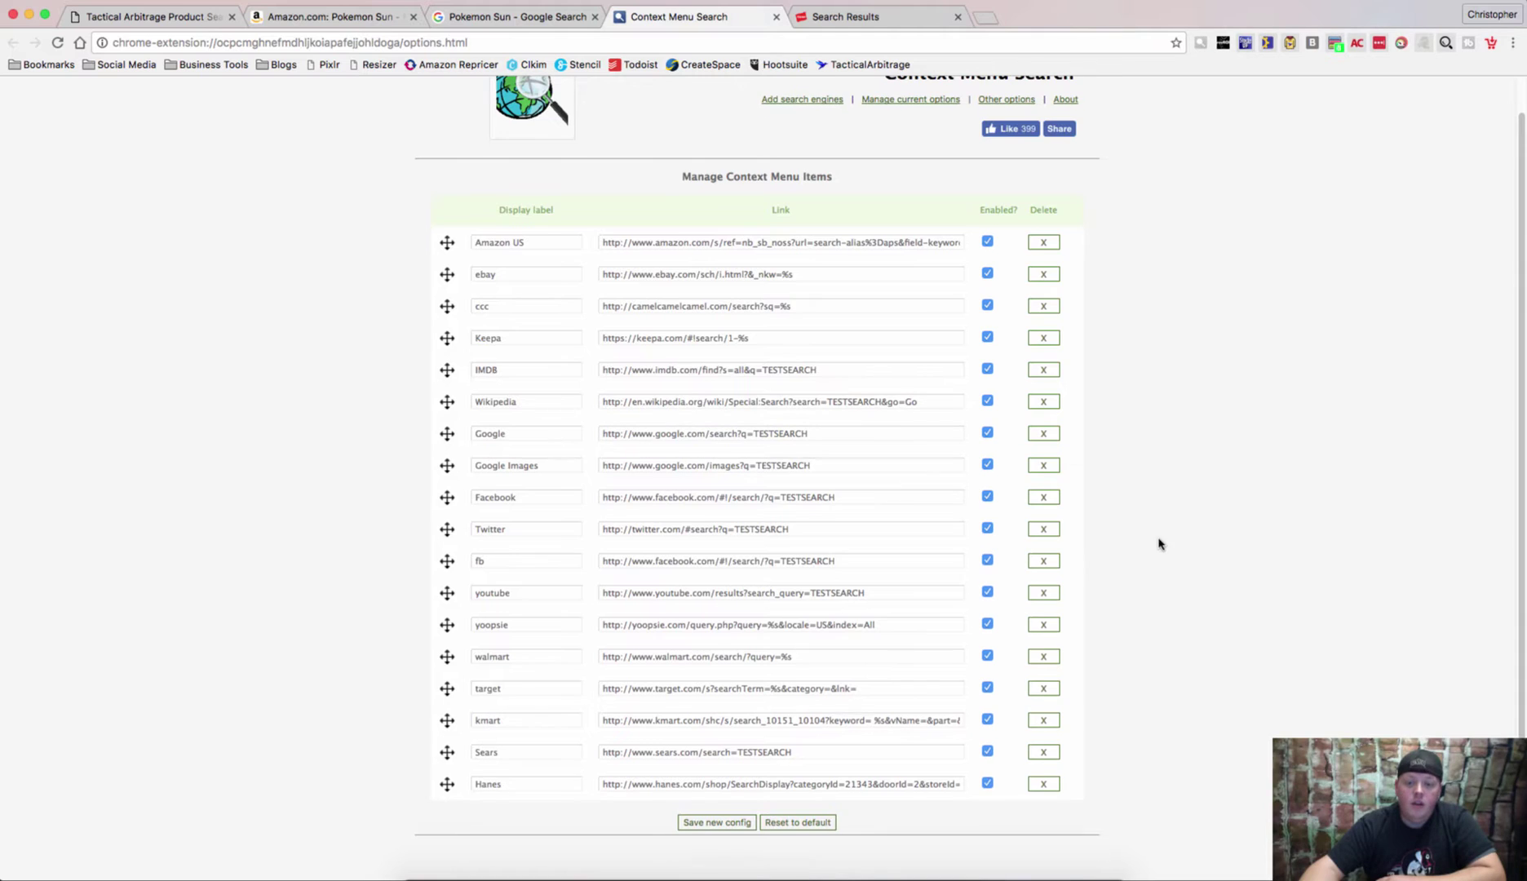
{"action": "scroll", "coordinate": [1159, 544], "scroll_direction": "up", "scroll_amount": 1}
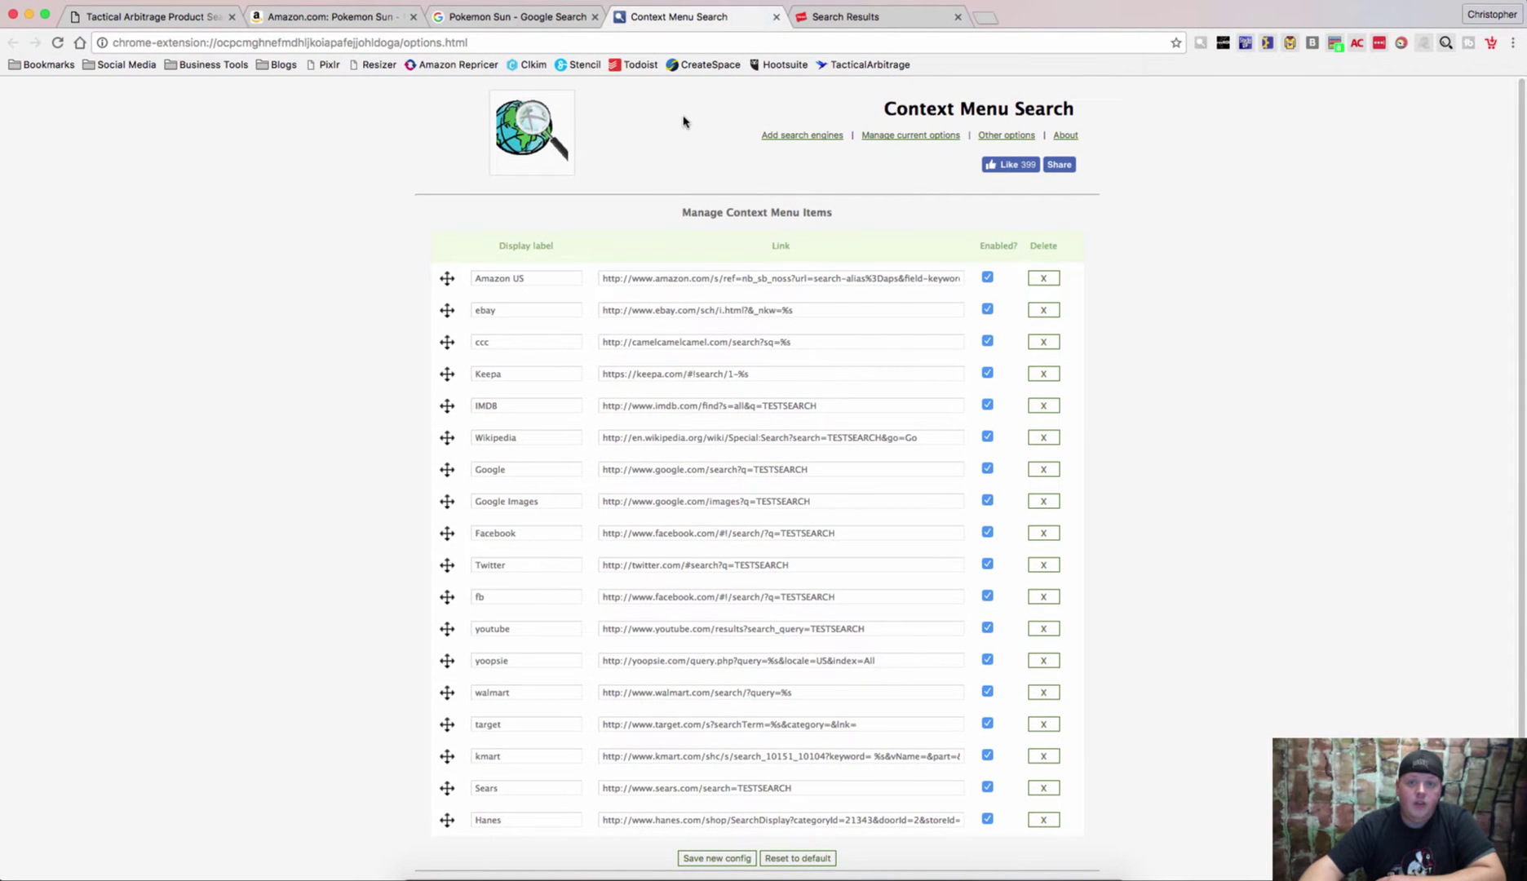